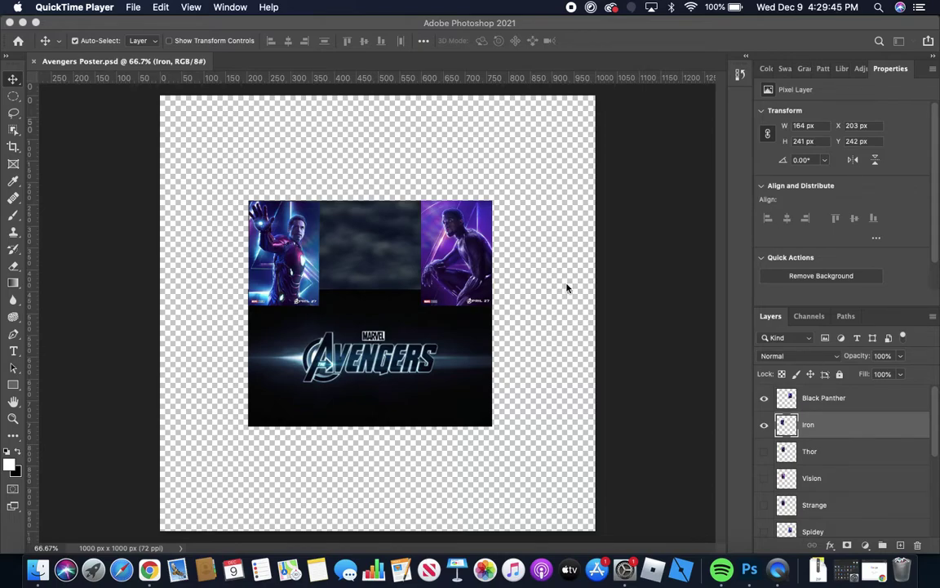
Move the Iron Man and Black Panther posters up to the top of the canvas.
left_click(292, 237)
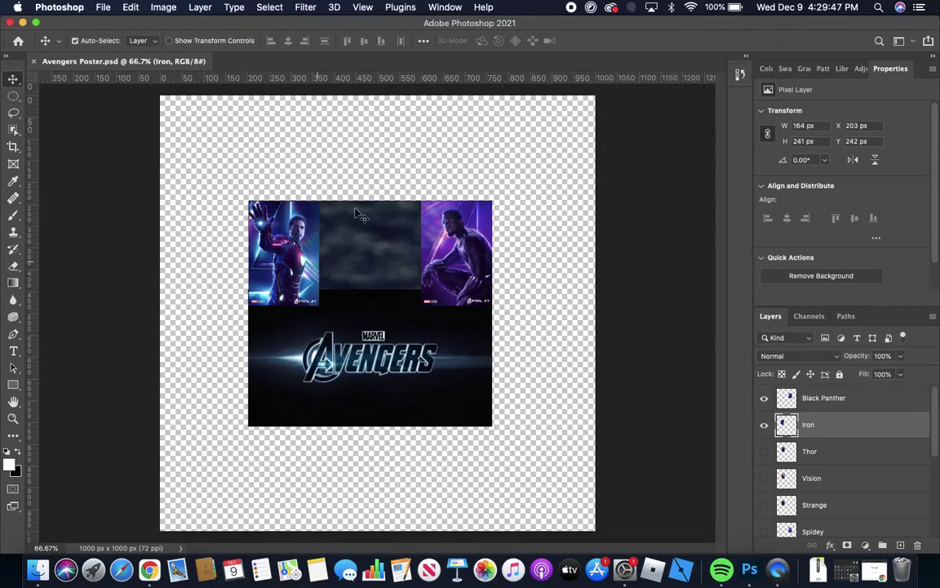
left_click_drag(261, 227, 289, 133)
left_click_drag(445, 244, 464, 151)
Make the Thor, Vision, Strange, Spidey, scarlet, hulk and Black Widow layers visible.
left_click_drag(764, 457, 764, 532)
left_click_drag(936, 443, 937, 482)
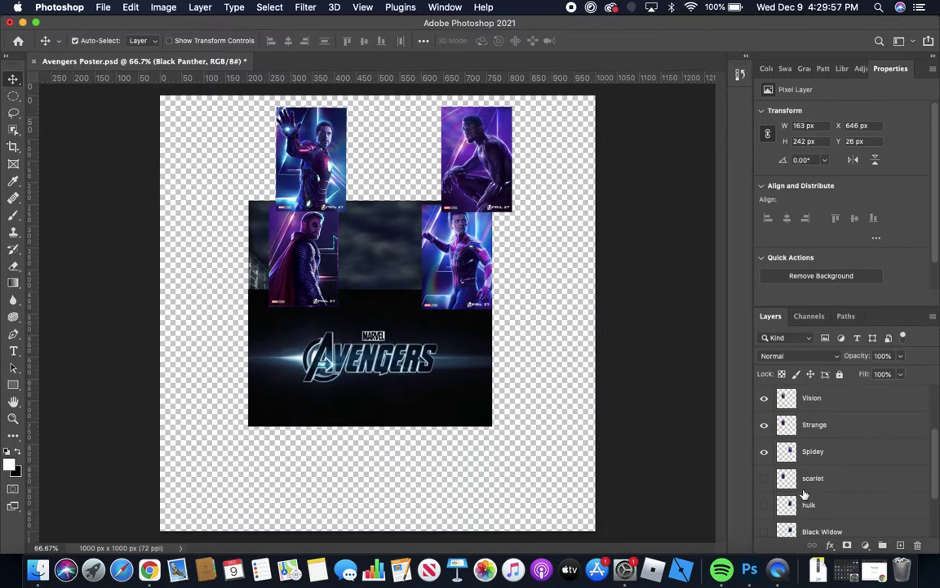
left_click_drag(763, 478, 786, 529)
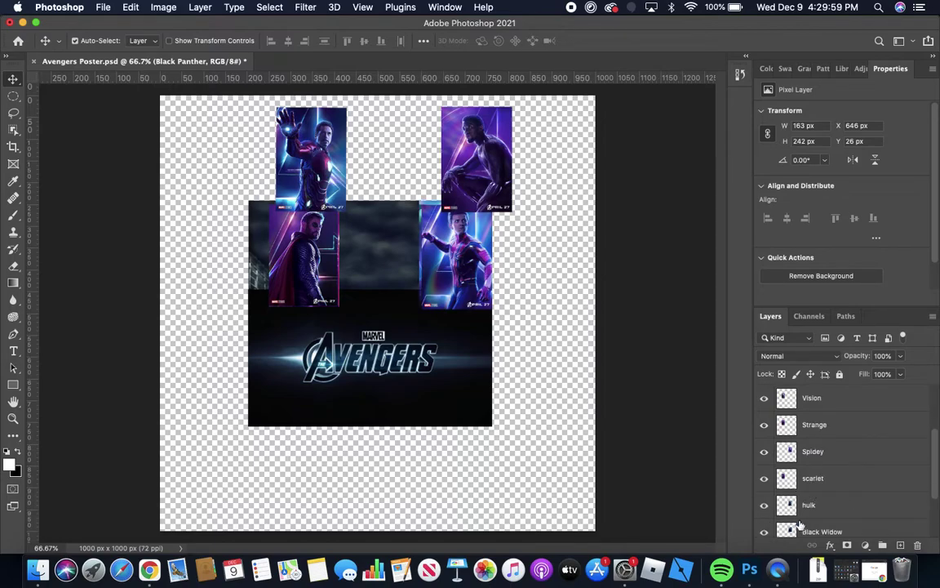
scroll(843, 433, "down", 3)
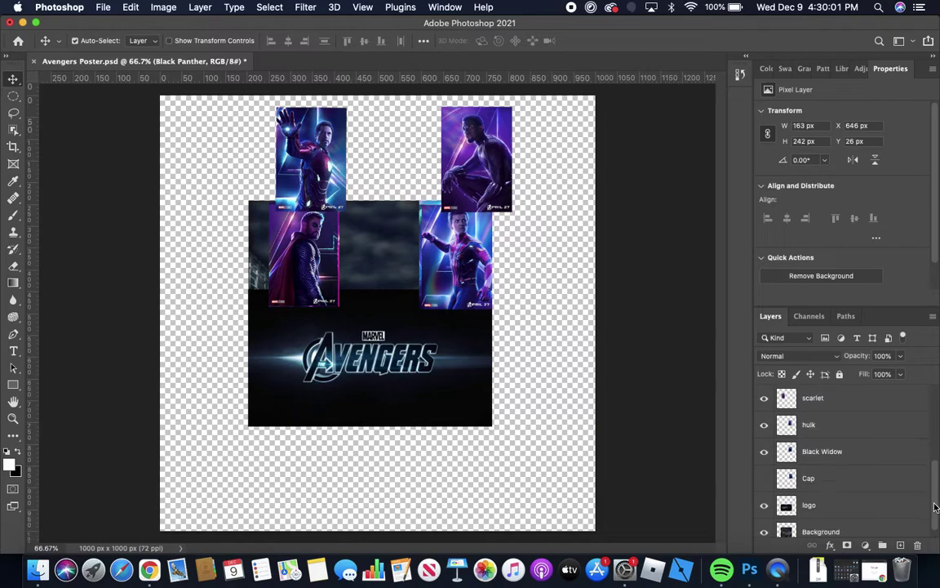
Show the Cap layer and place Thor at top right, with Spidey and Hulk down the right side.
left_click(764, 479)
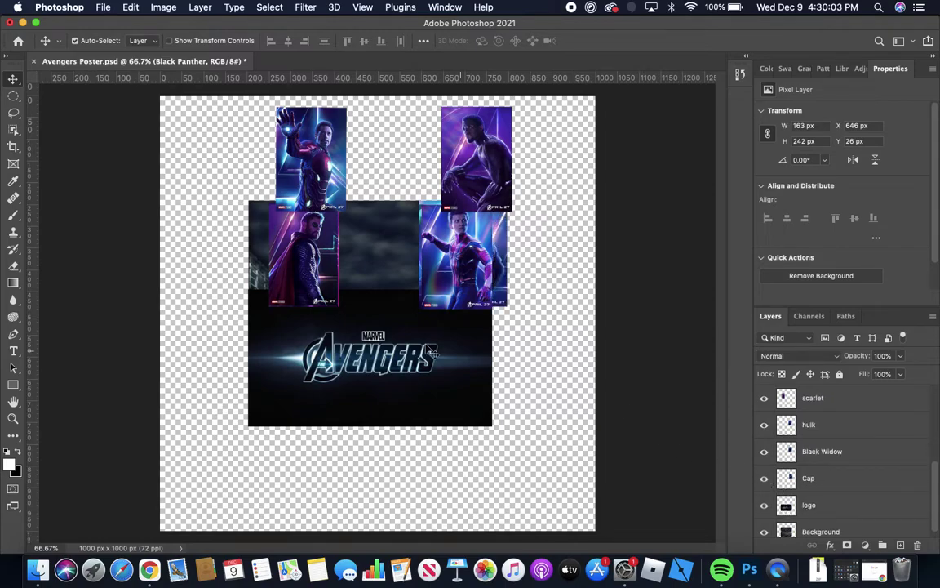
left_click_drag(322, 272, 568, 174)
left_click_drag(458, 252, 540, 257)
left_click_drag(461, 268, 439, 490)
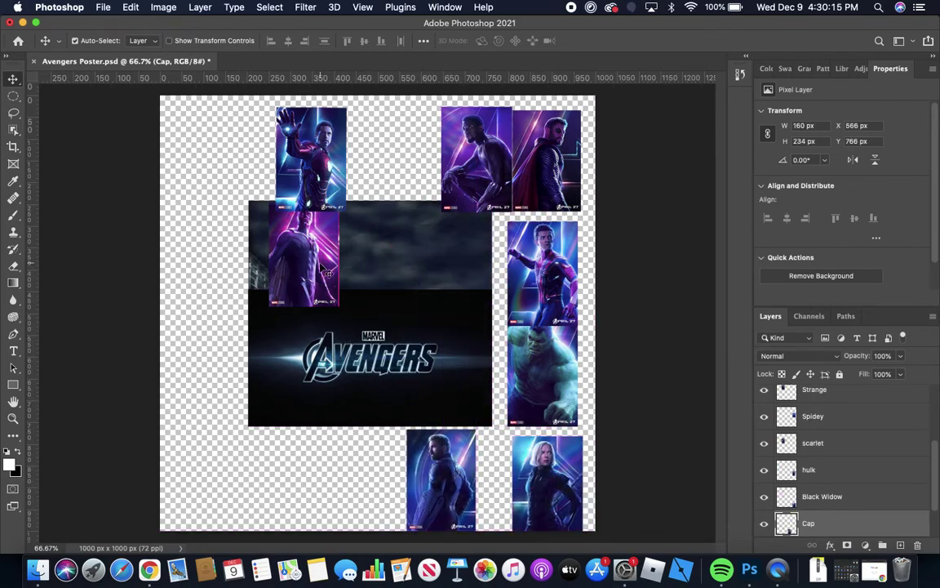
Place Vision, Strange and Scarlet along the left edge, Iron at the top, and Spidey centred.
left_click_drag(324, 264, 225, 316)
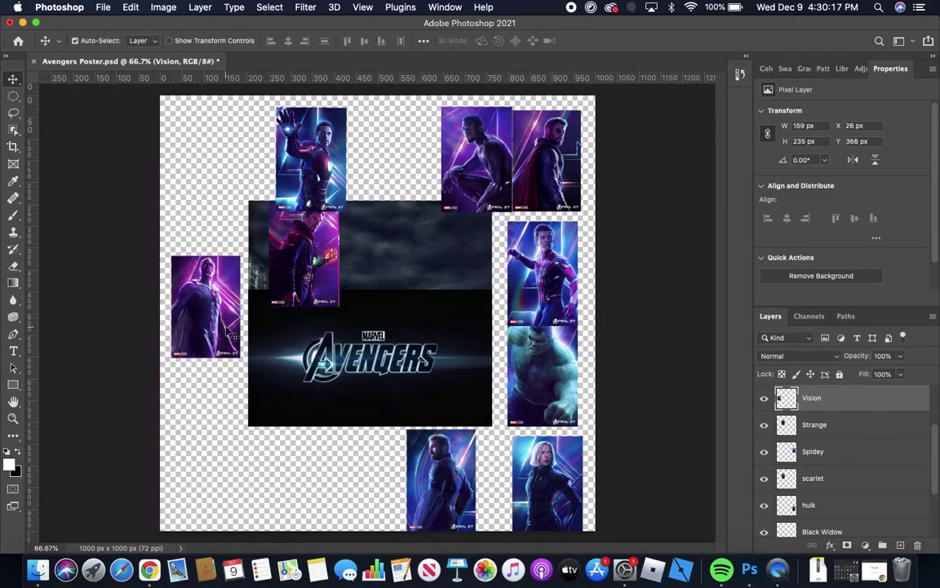
left_click_drag(282, 229, 197, 161)
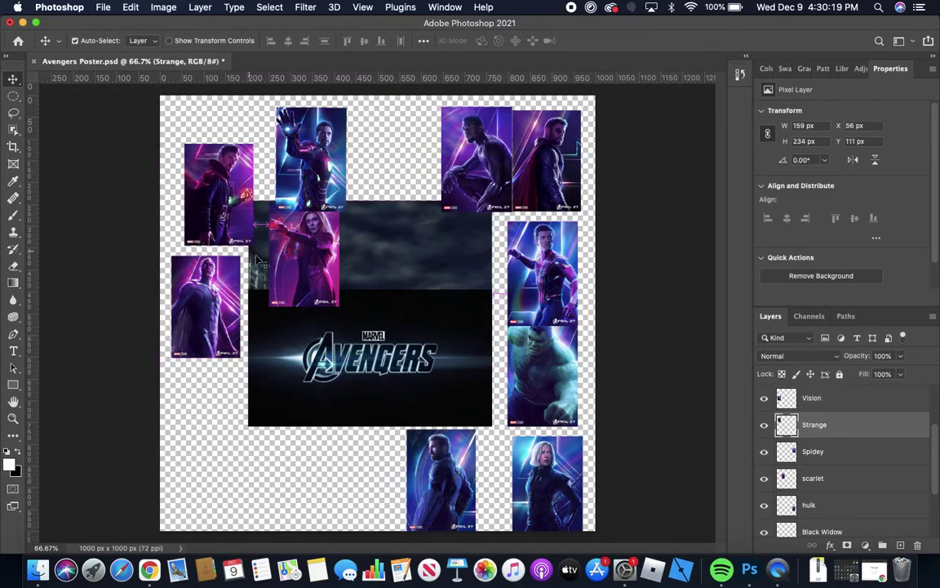
left_click_drag(272, 269, 184, 426)
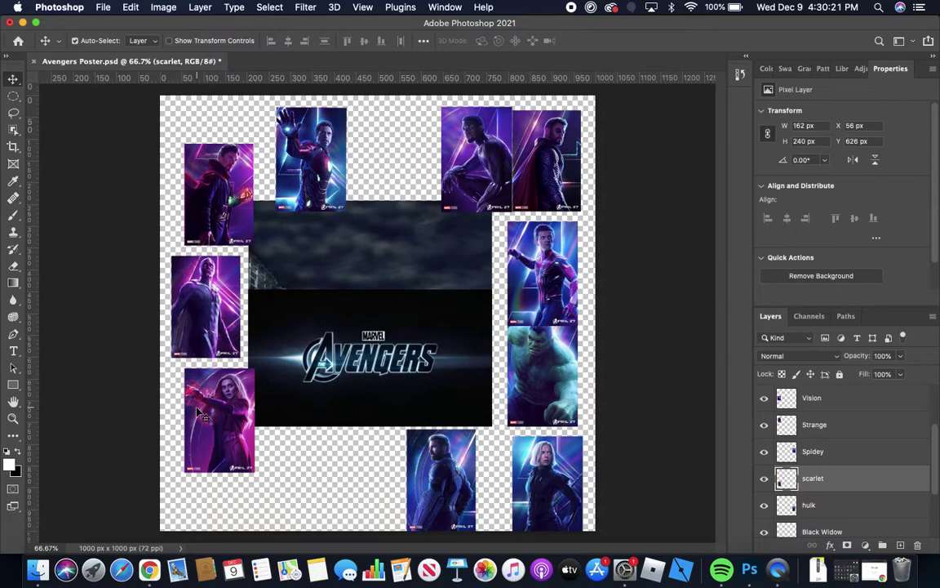
left_click_drag(302, 155, 302, 144)
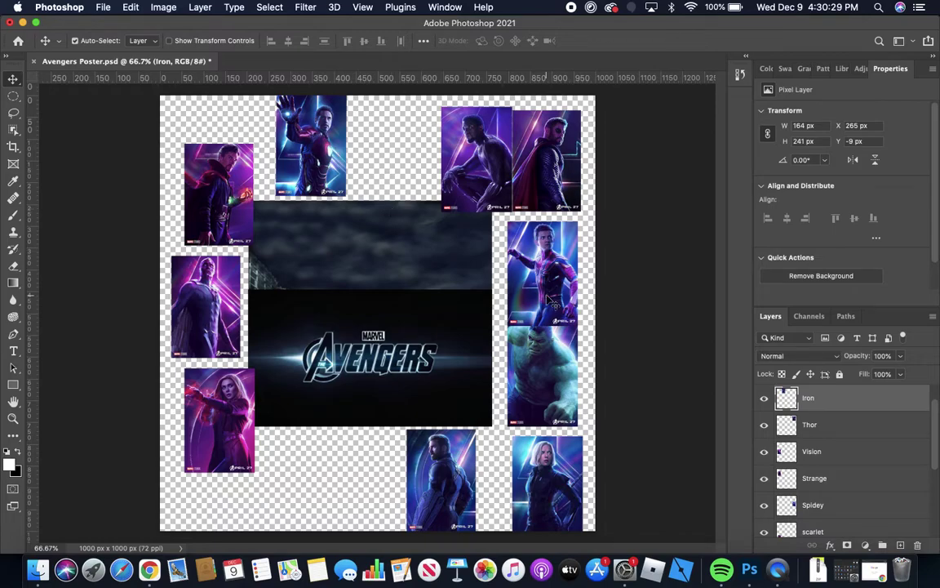
left_click_drag(544, 294, 381, 280)
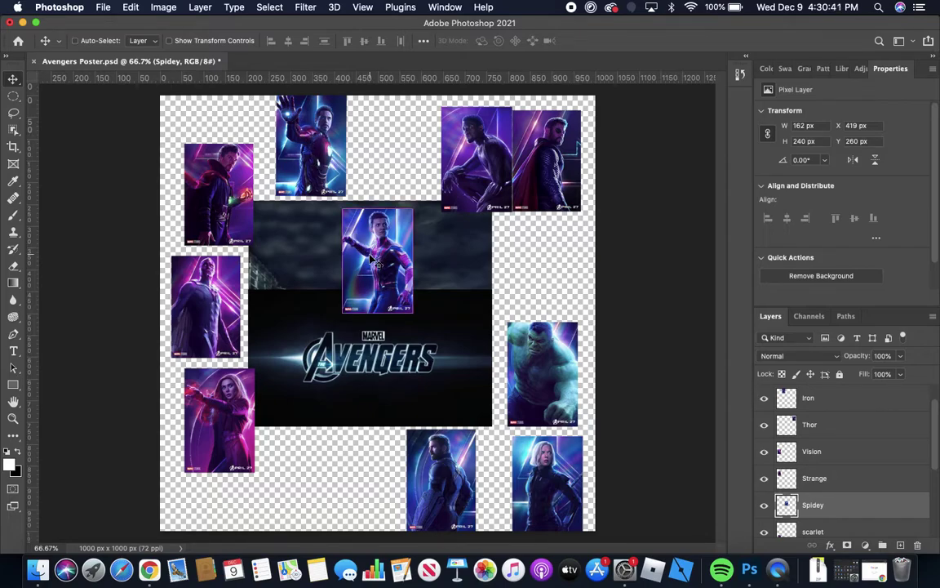
Zoom in to 200% and move the Spidey layer to the top, with Black Panther directly beneath it.
key("super+equal")
key("super+equal")
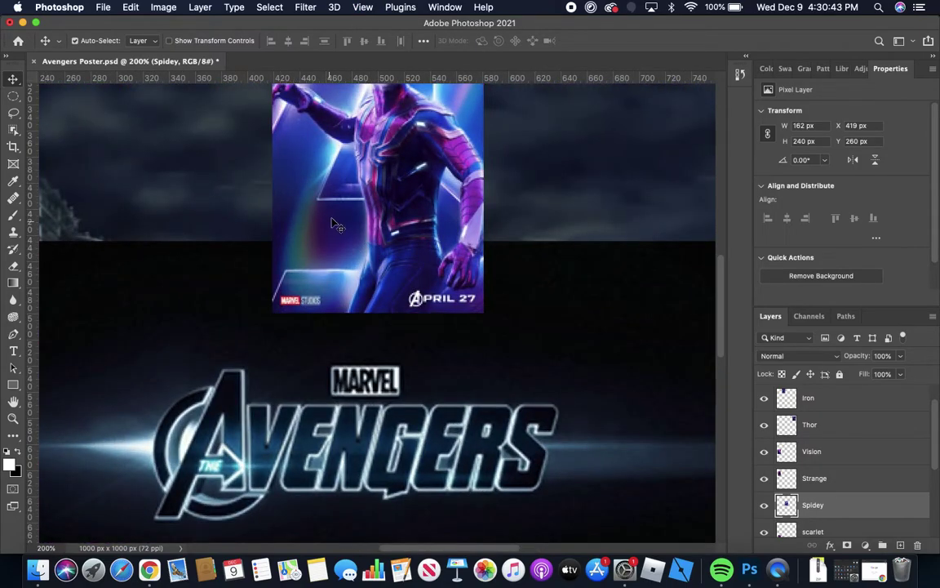
left_click_drag(229, 165, 235, 301)
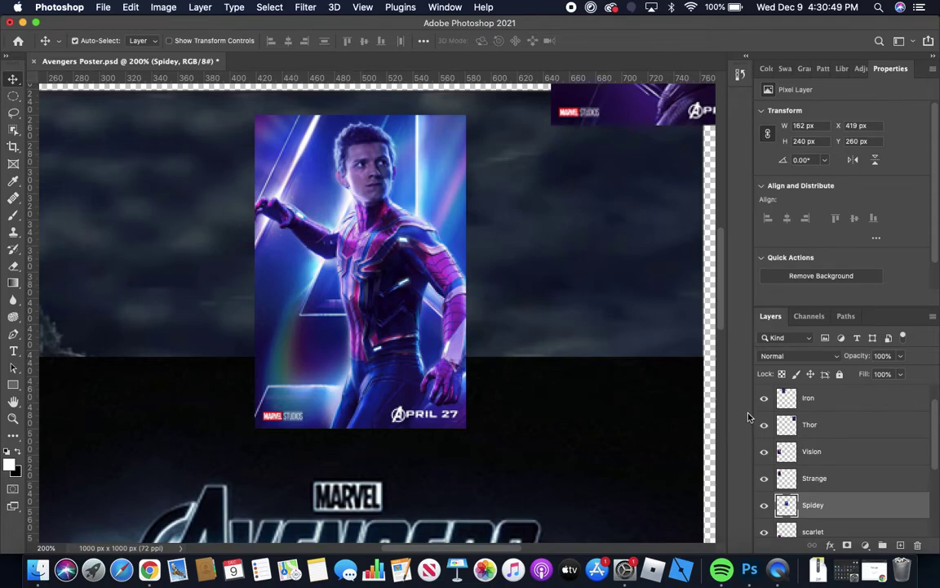
left_click_drag(849, 515, 871, 393)
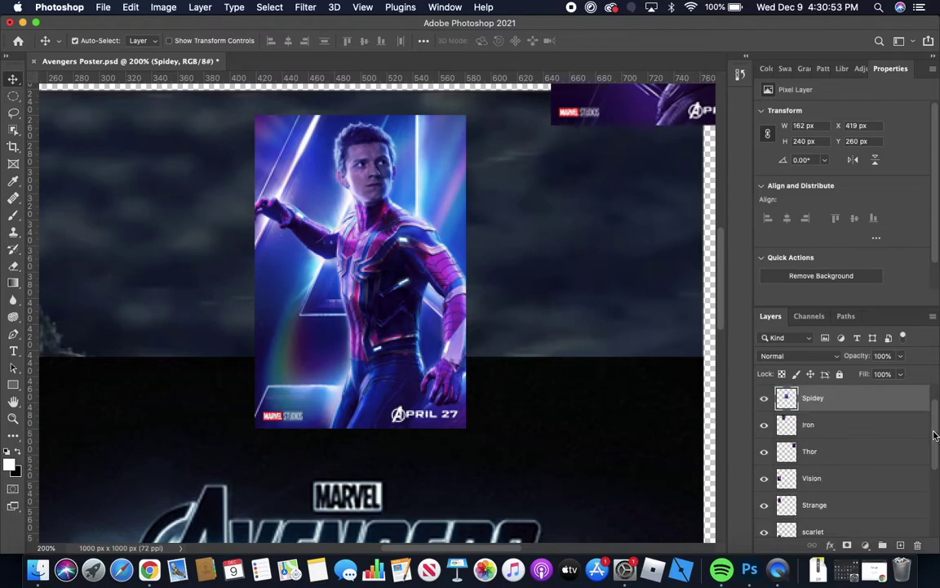
scroll(936, 435, "up", 1)
left_click_drag(847, 398, 854, 397)
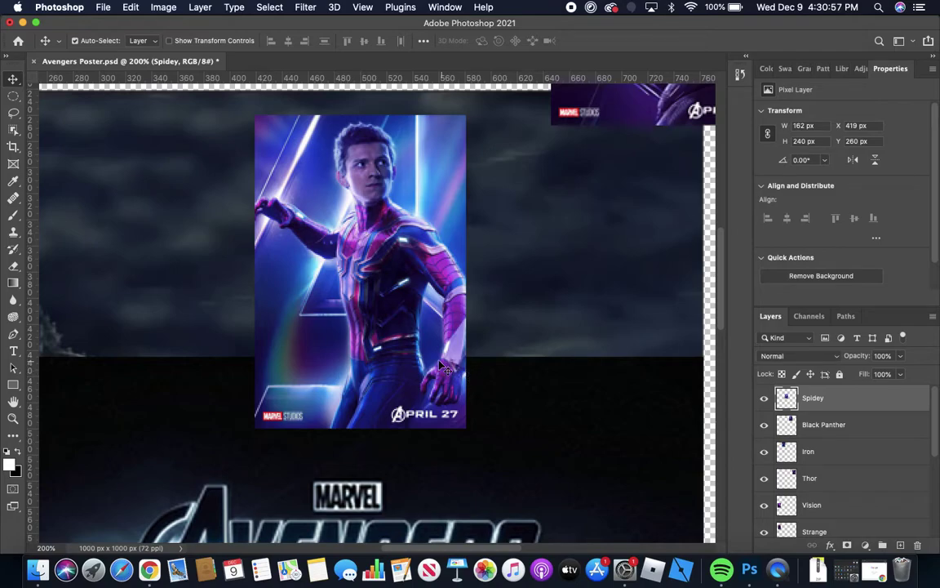
Scale the Spidey poster to 122.68%, 199 × 294 px, positioned at X 404, Y 241.
key("super+t")
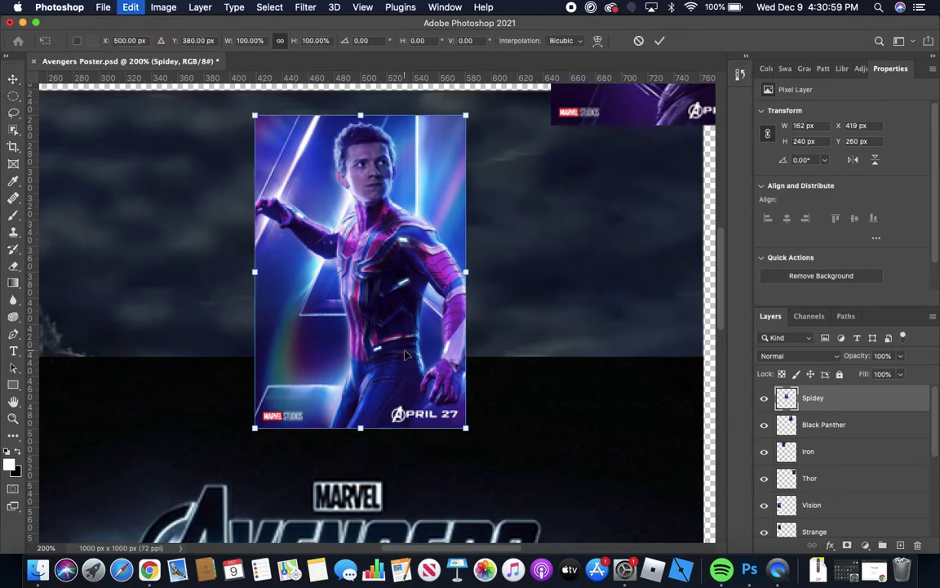
left_click_drag(464, 424, 522, 513)
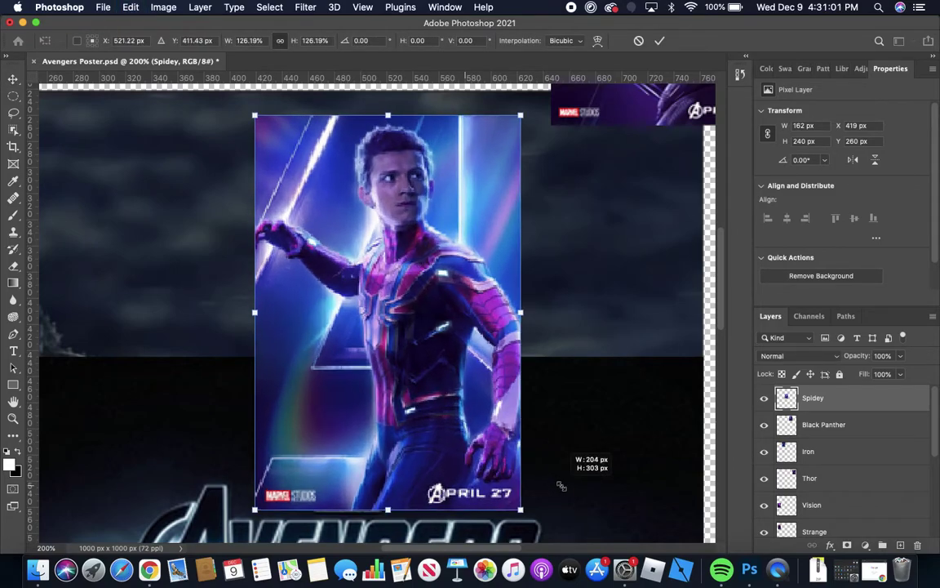
left_click_drag(449, 442, 430, 421)
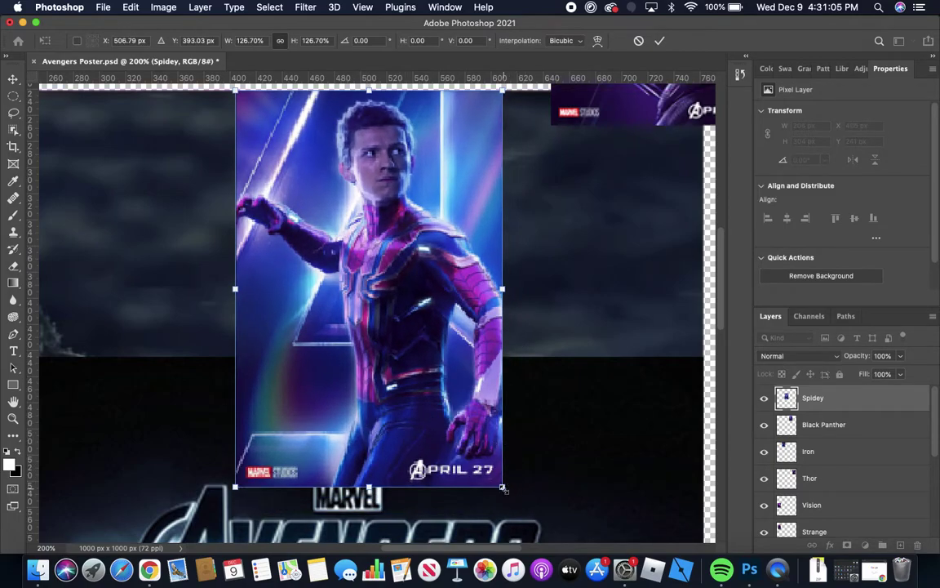
left_click_drag(502, 487, 493, 475)
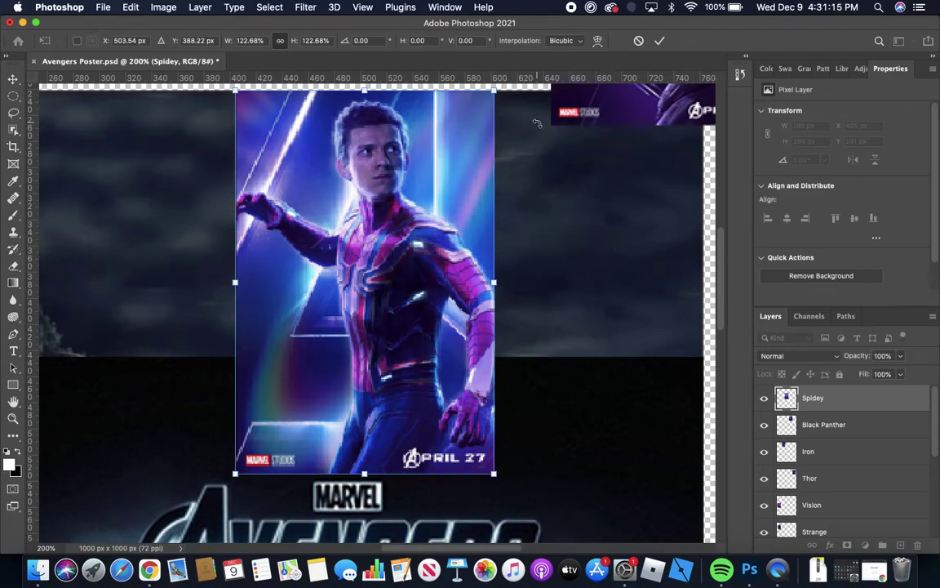
left_click(659, 40)
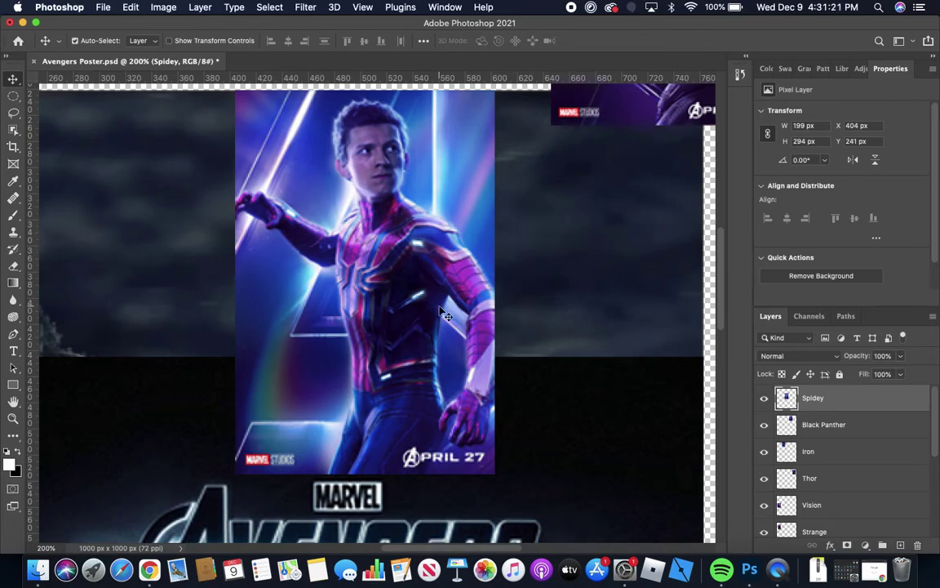
left_click(199, 8)
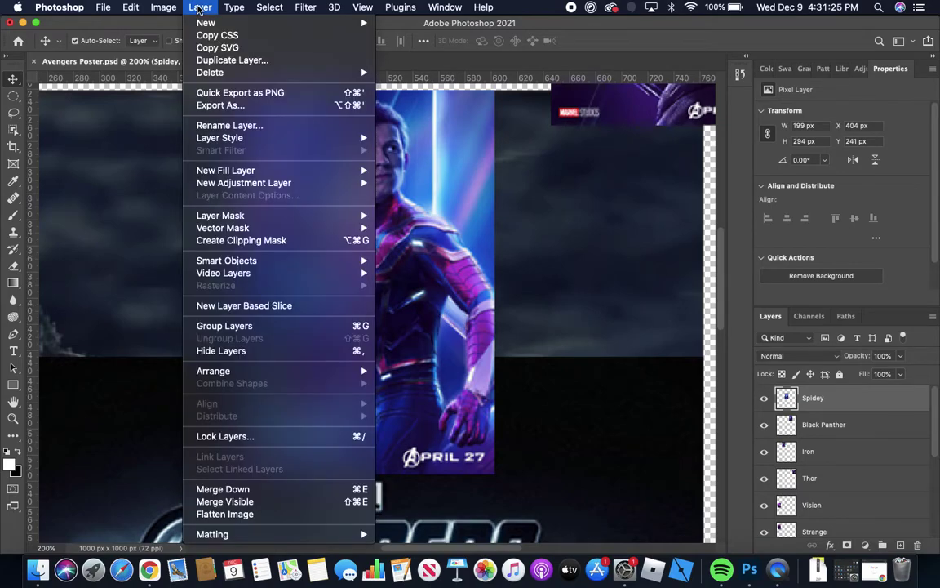
Add a white layer mask to the Spidey layer.
key("Escape")
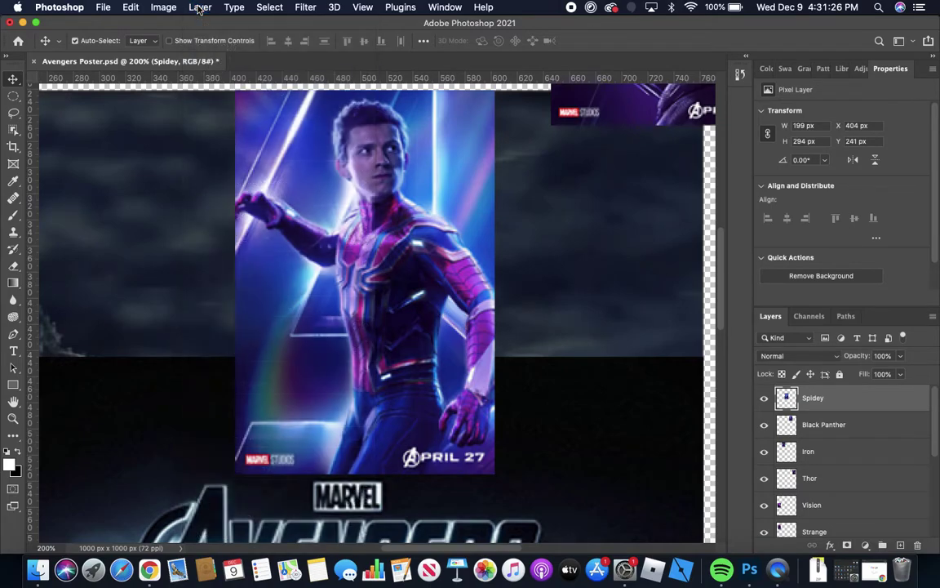
left_click(847, 545)
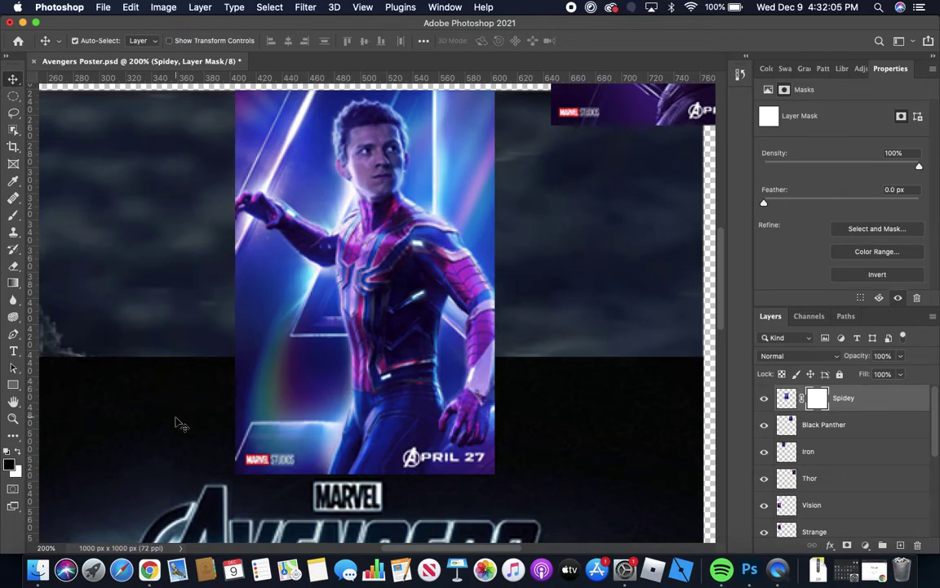
left_click(12, 217)
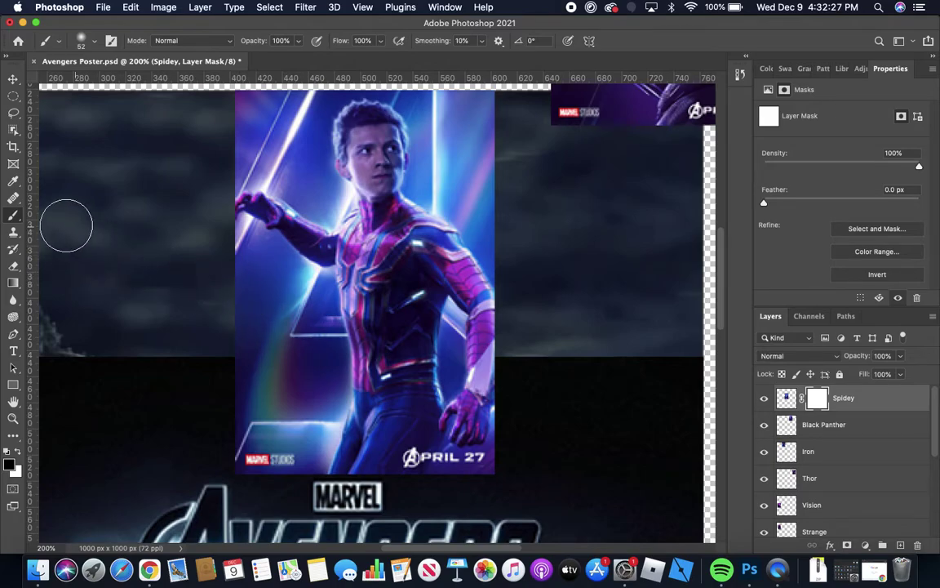
Set the brush to a soft 91 px size with 0% hardness.
right_click(107, 249)
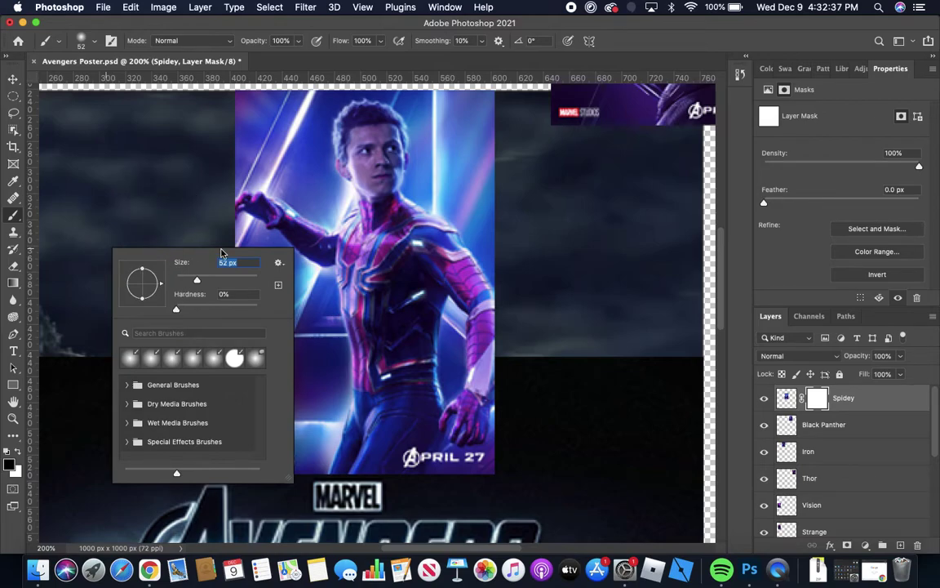
left_click_drag(197, 280, 205, 283)
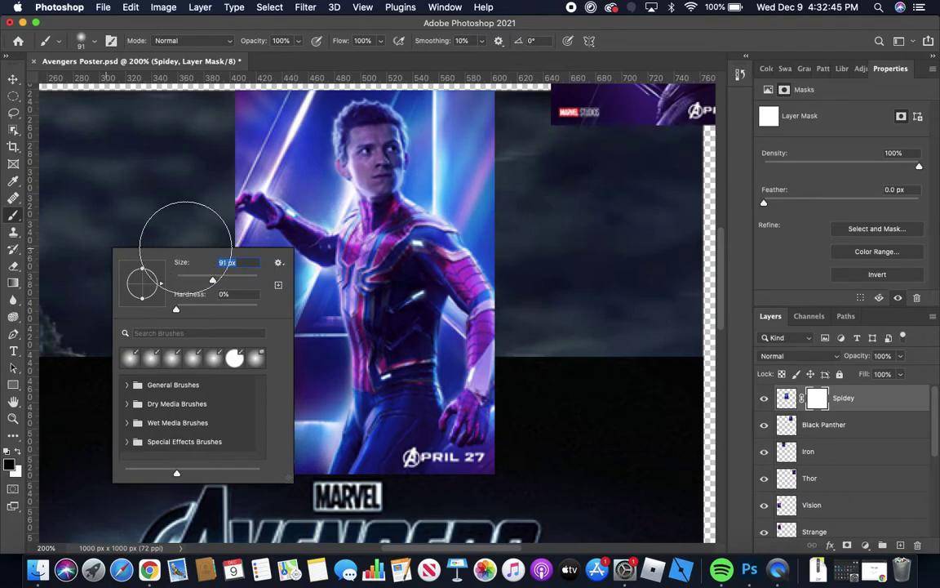
left_click(157, 198)
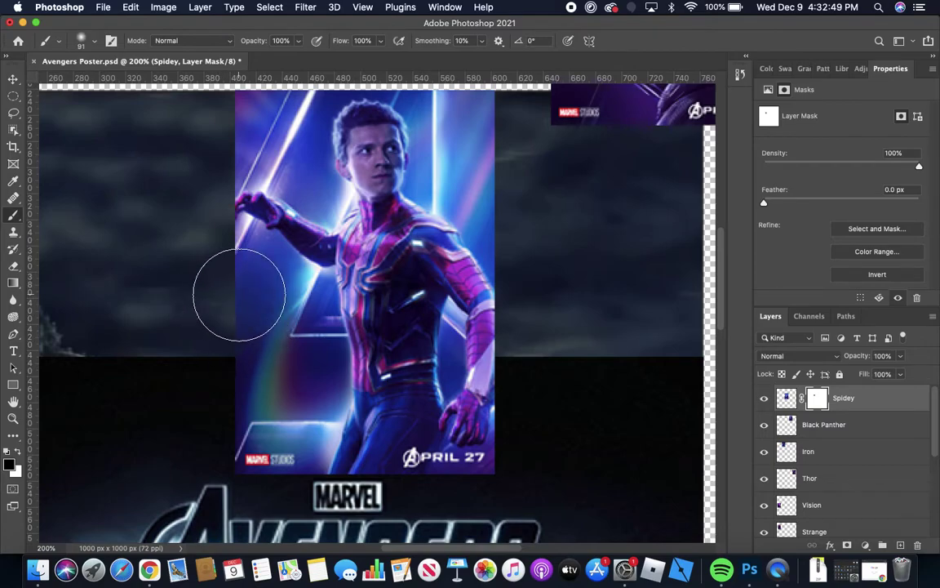
Mask out the Spidey poster's bright edges, upper-left light beam and APRIL 27 text.
mouse_move(236, 300)
left_mouse_down()
mouse_move(244, 439)
mouse_move(257, 469)
mouse_move(287, 387)
mouse_move(283, 346)
left_mouse_up()
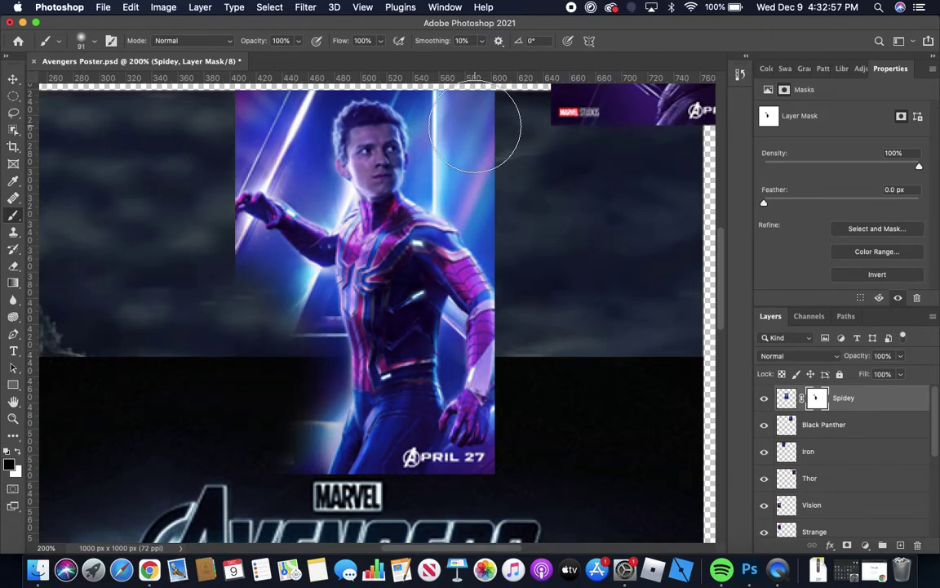
mouse_move(474, 127)
left_mouse_down()
mouse_move(489, 126)
mouse_move(479, 177)
mouse_move(520, 204)
mouse_move(487, 122)
mouse_move(478, 129)
left_mouse_up()
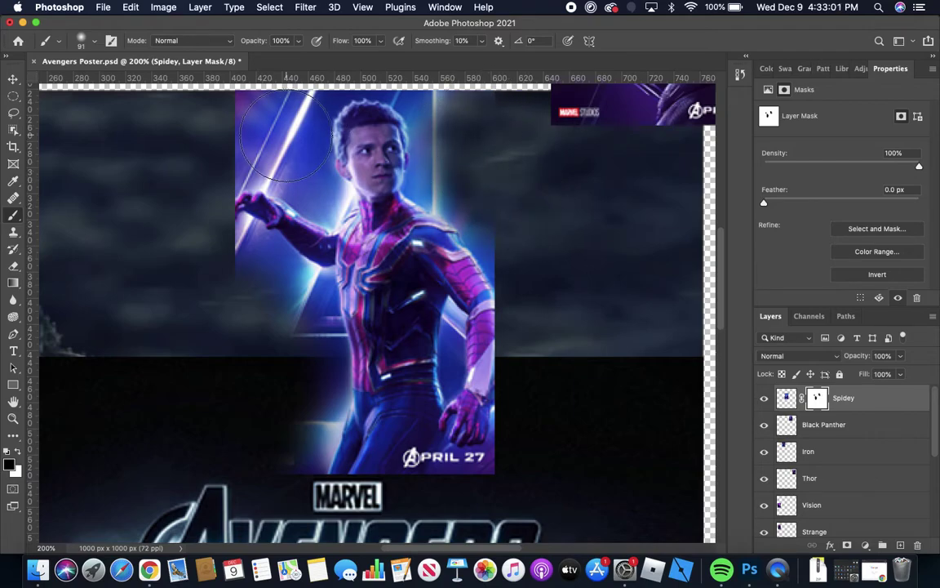
mouse_move(286, 134)
left_mouse_down()
mouse_move(228, 133)
mouse_move(257, 133)
mouse_move(235, 123)
mouse_move(273, 126)
left_mouse_up()
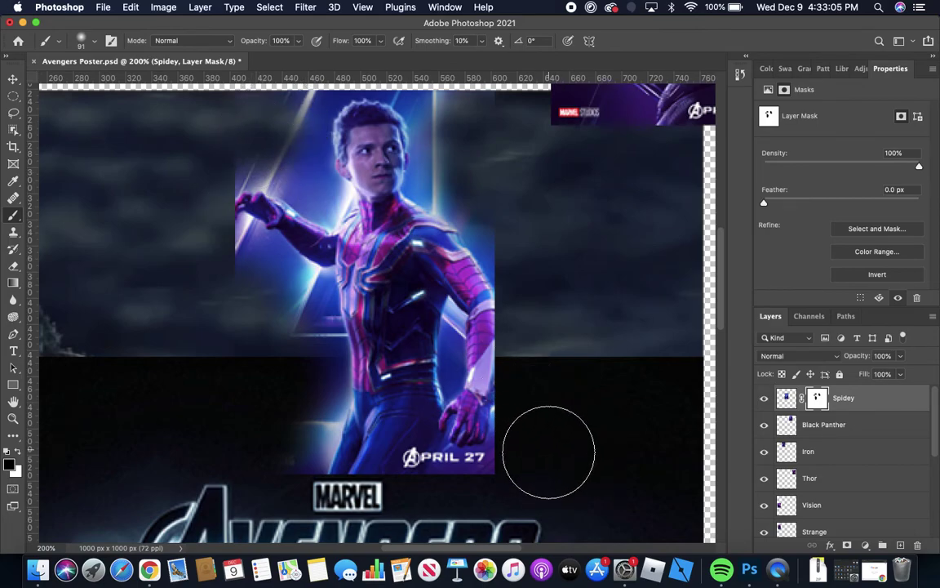
mouse_move(549, 451)
left_mouse_down()
mouse_move(437, 466)
mouse_move(378, 452)
mouse_move(307, 467)
mouse_move(332, 455)
mouse_move(457, 466)
mouse_move(529, 455)
mouse_move(375, 472)
mouse_move(330, 466)
mouse_move(329, 479)
left_mouse_up()
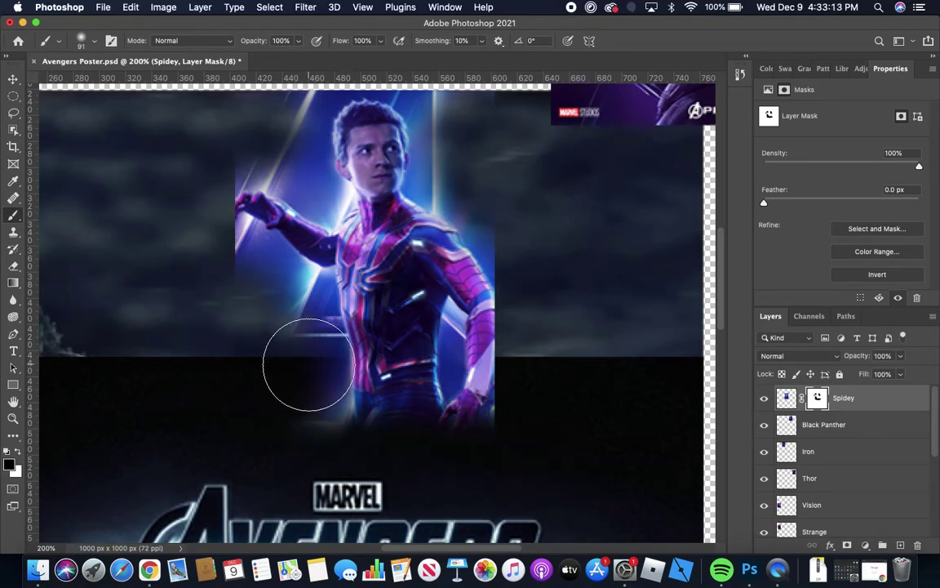
Shrink the brush to 20 px and mask the glow beside his legs and raised arm.
key("bracketleft")
key("bracketleft")
key("bracketleft")
key("bracketleft")
key("bracketleft")
key("bracketleft")
key("bracketleft")
key("bracketleft")
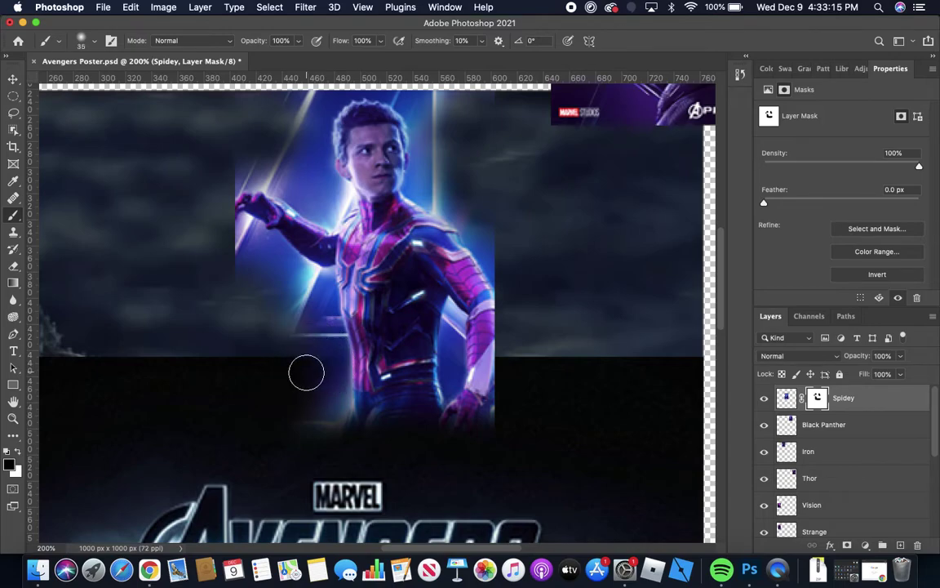
key("bracketleft")
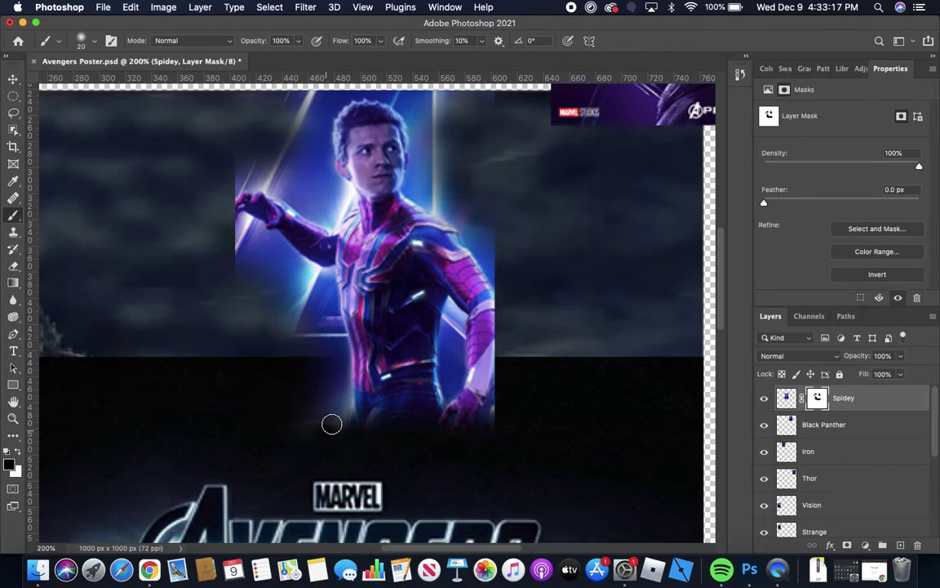
mouse_move(341, 408)
left_mouse_down()
mouse_move(330, 353)
mouse_move(338, 339)
left_mouse_up()
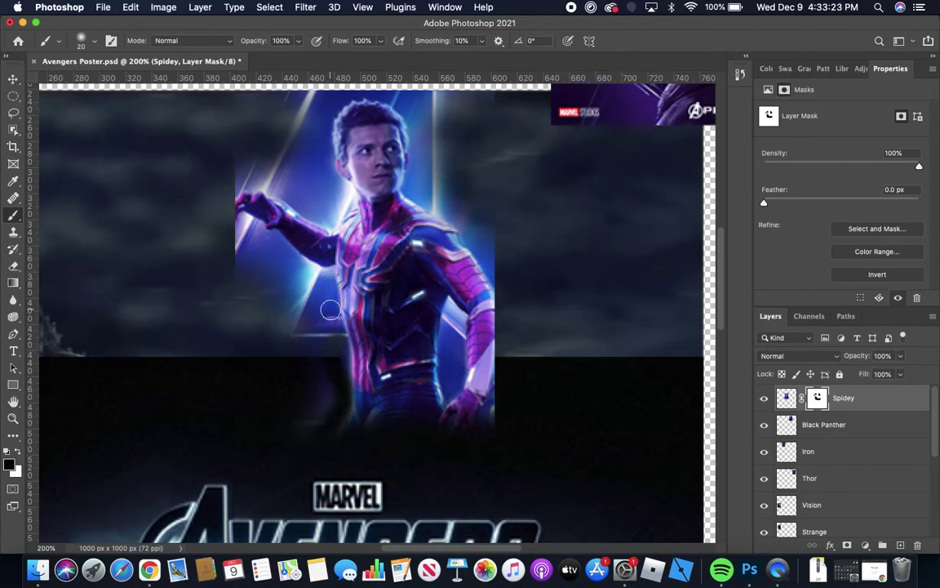
mouse_move(330, 309)
left_mouse_down()
mouse_move(333, 358)
mouse_move(321, 299)
left_mouse_up()
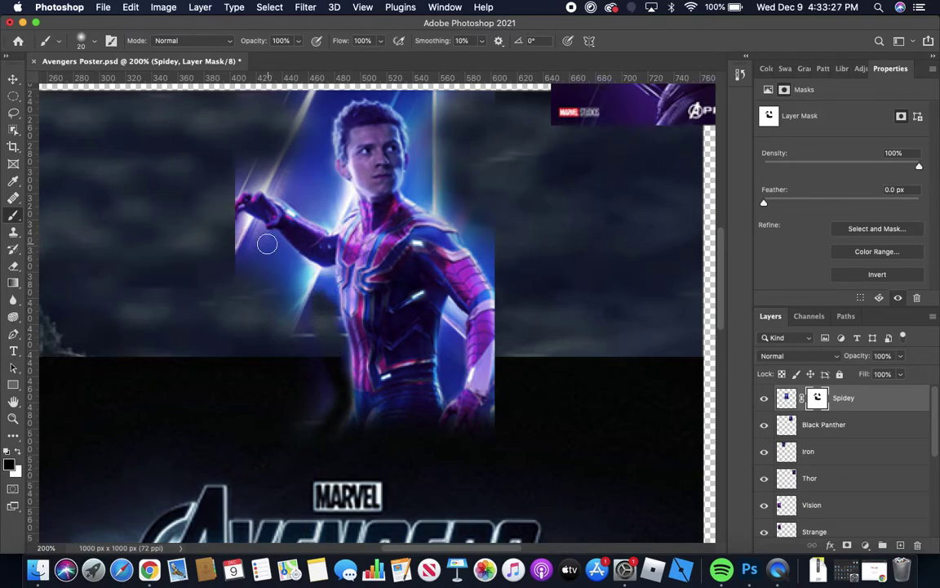
mouse_move(239, 228)
left_mouse_down()
mouse_move(221, 206)
mouse_move(289, 259)
mouse_move(269, 238)
mouse_move(296, 248)
mouse_move(328, 279)
mouse_move(293, 257)
mouse_move(329, 301)
mouse_move(274, 280)
mouse_move(263, 252)
mouse_move(216, 214)
mouse_move(277, 287)
mouse_move(347, 163)
mouse_move(397, 139)
mouse_move(444, 159)
left_mouse_up()
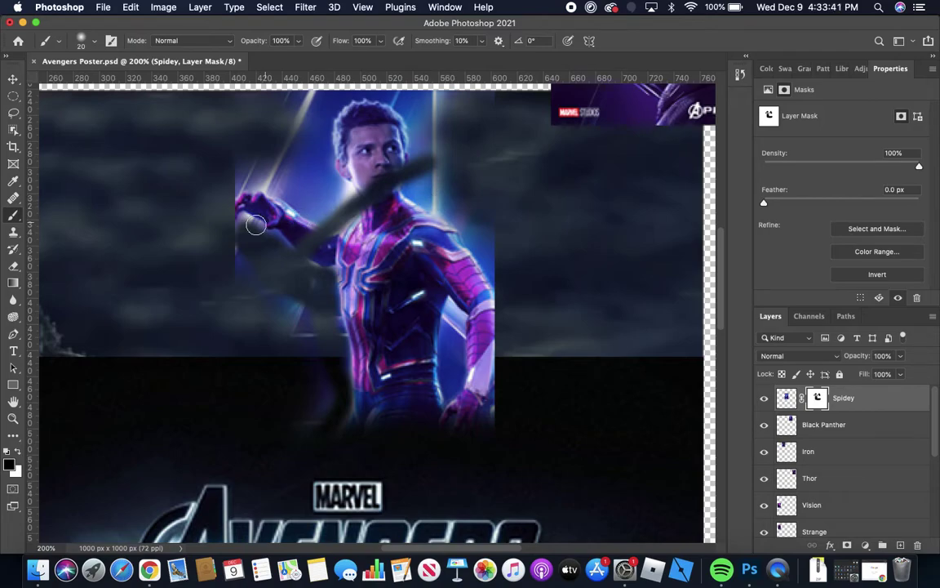
Paint white on the mask to restore Spider-Man's face, neck area, raised arm and shoulder.
left_click(18, 452)
mouse_move(372, 168)
left_mouse_down()
mouse_move(395, 191)
mouse_move(392, 159)
mouse_move(384, 193)
mouse_move(369, 171)
mouse_move(363, 180)
mouse_move(378, 226)
mouse_move(360, 162)
left_mouse_up()
mouse_move(378, 229)
left_mouse_down()
mouse_move(356, 152)
mouse_move(352, 250)
left_mouse_up()
mouse_move(380, 168)
left_mouse_down()
mouse_move(350, 148)
mouse_move(392, 178)
left_mouse_up()
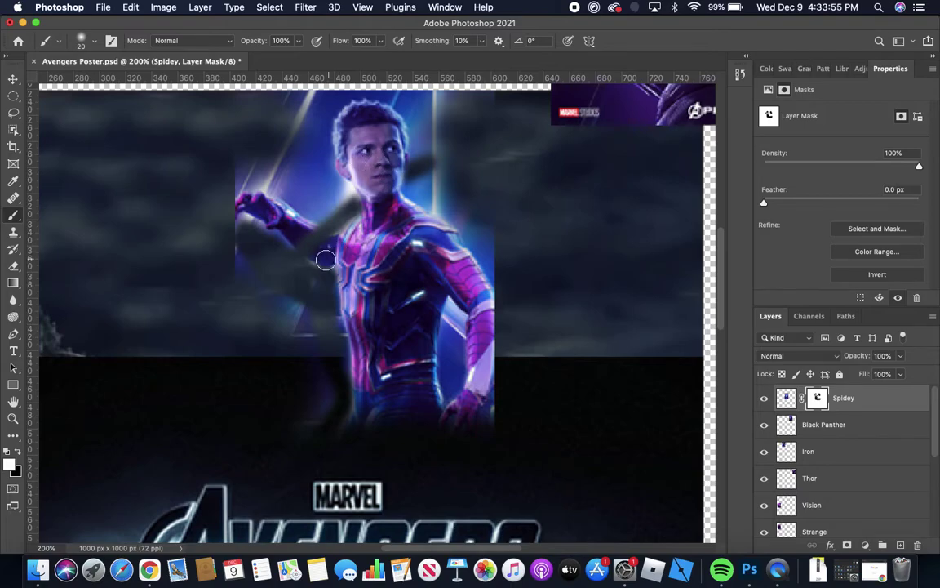
mouse_move(308, 226)
left_mouse_down()
mouse_move(286, 210)
mouse_move(344, 247)
mouse_move(302, 235)
mouse_move(304, 224)
left_mouse_up()
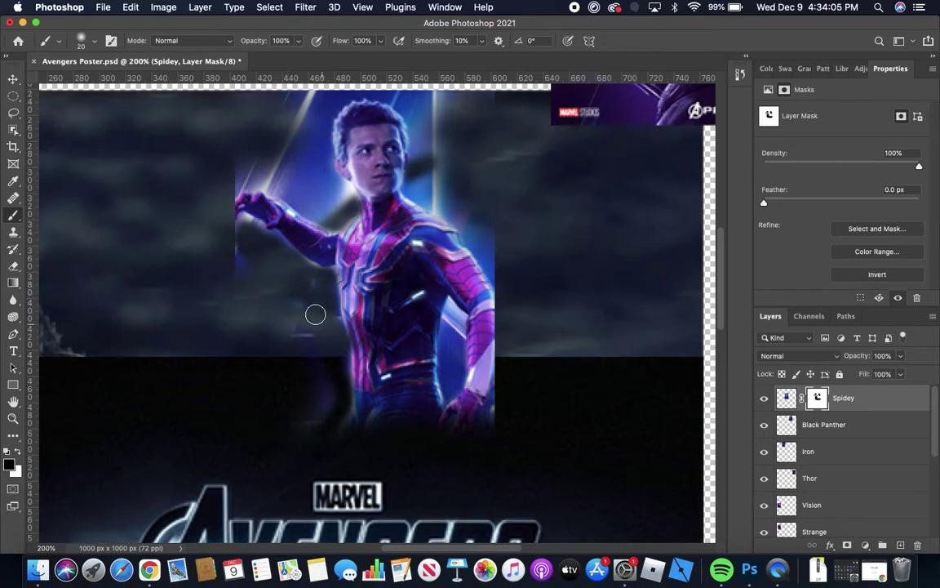
Hide the faded area below and the seam and light streak by his raised hand.
left_click_drag(315, 314, 321, 407)
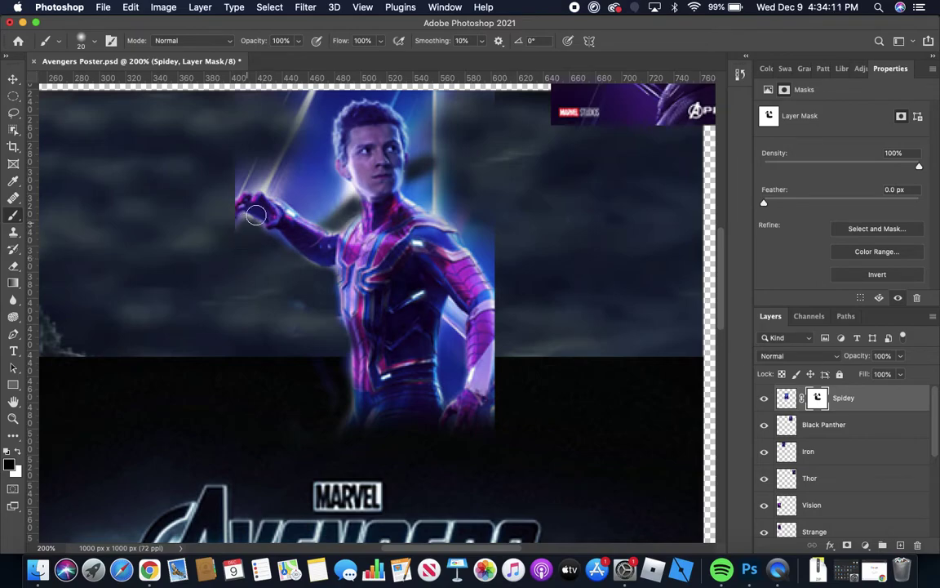
mouse_move(238, 168)
left_mouse_down()
mouse_move(220, 225)
mouse_move(235, 231)
left_mouse_up()
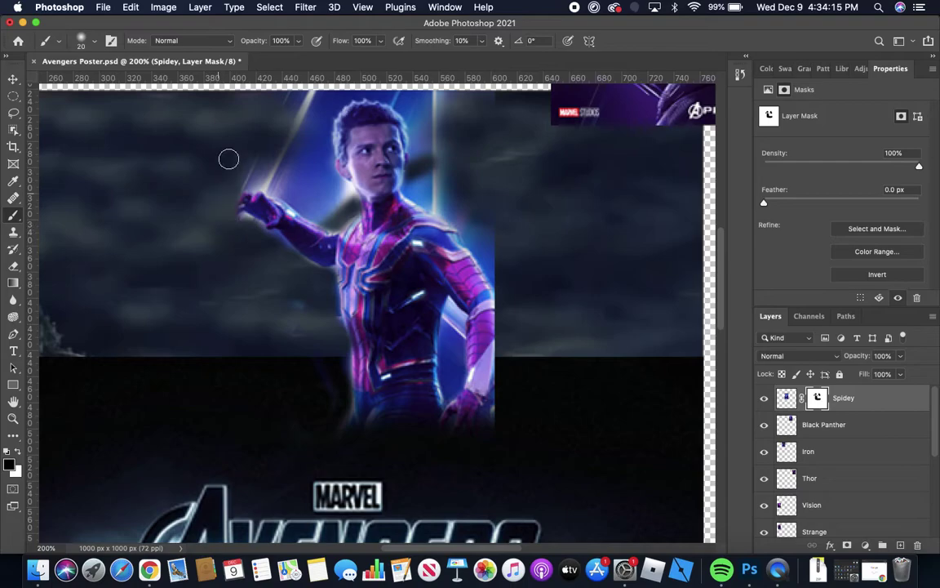
mouse_move(245, 182)
left_mouse_down()
mouse_move(241, 167)
mouse_move(307, 211)
mouse_move(288, 196)
mouse_move(314, 173)
mouse_move(334, 185)
mouse_move(320, 111)
mouse_move(299, 91)
mouse_move(352, 100)
left_mouse_up()
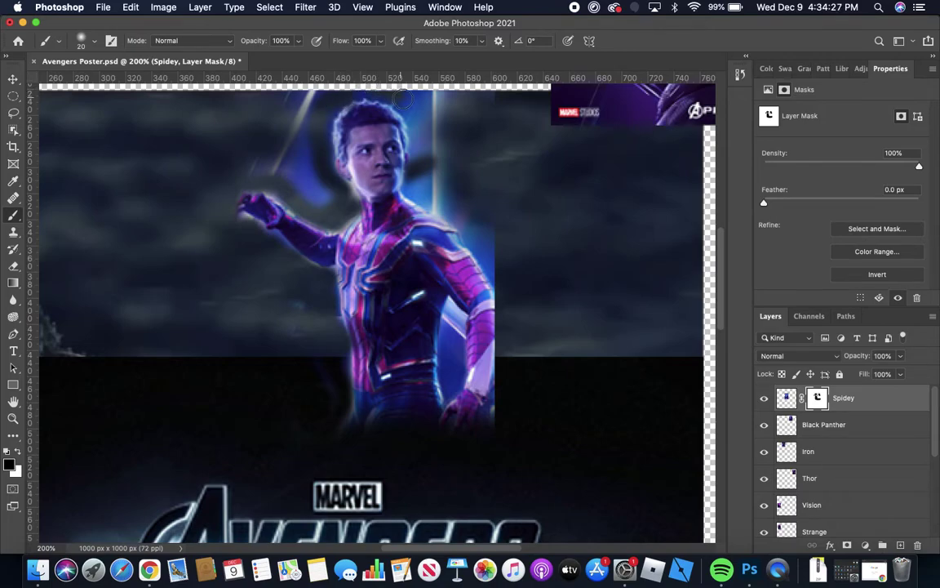
Mask the glow right of Spider-Man's head and along his arm up to the shoulder.
mouse_move(415, 120)
left_mouse_down()
mouse_move(415, 183)
mouse_move(395, 183)
mouse_move(462, 223)
mouse_move(491, 266)
left_mouse_up()
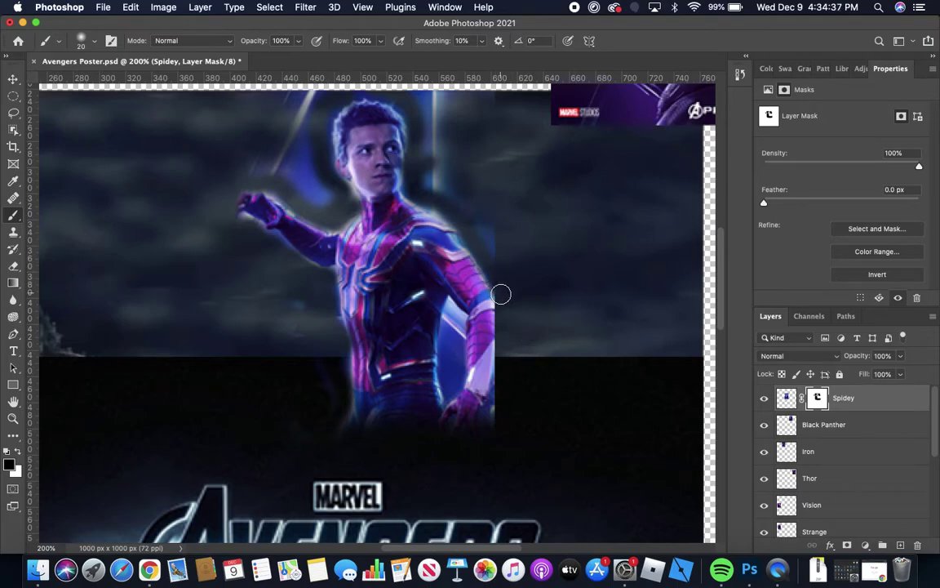
mouse_move(500, 294)
left_mouse_down()
mouse_move(506, 364)
mouse_move(488, 428)
left_mouse_up()
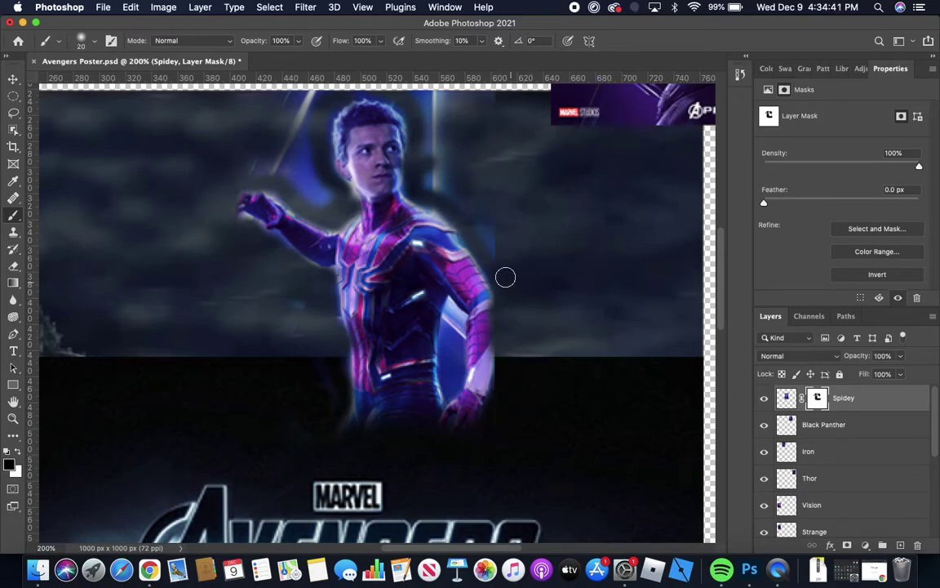
mouse_move(505, 278)
left_mouse_down()
mouse_move(473, 195)
mouse_move(453, 171)
mouse_move(445, 183)
mouse_move(424, 155)
mouse_move(469, 210)
mouse_move(431, 178)
mouse_move(438, 189)
mouse_move(437, 115)
mouse_move(454, 106)
mouse_move(454, 124)
mouse_move(431, 105)
mouse_move(438, 131)
mouse_move(459, 107)
mouse_move(485, 103)
mouse_move(436, 94)
mouse_move(435, 173)
mouse_move(432, 121)
mouse_move(415, 97)
mouse_move(372, 77)
mouse_move(320, 96)
mouse_move(298, 112)
mouse_move(326, 193)
mouse_move(306, 174)
mouse_move(248, 157)
mouse_move(324, 198)
mouse_move(291, 152)
mouse_move(280, 107)
mouse_move(287, 99)
mouse_move(305, 132)
mouse_move(306, 92)
left_mouse_up()
key("]")
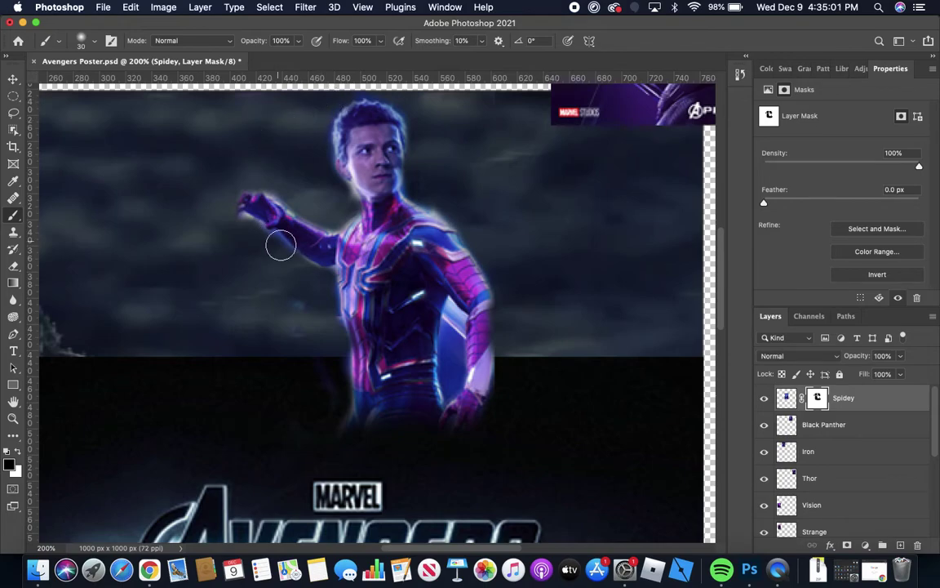
Blend the sky below his raised arm and reduce the remaining glow around head and shoulder.
left_click_drag(280, 245, 295, 328)
mouse_move(297, 100)
left_mouse_down()
mouse_move(354, 185)
mouse_move(321, 151)
mouse_move(395, 225)
mouse_move(389, 252)
mouse_move(361, 199)
mouse_move(425, 236)
mouse_move(345, 184)
left_mouse_up()
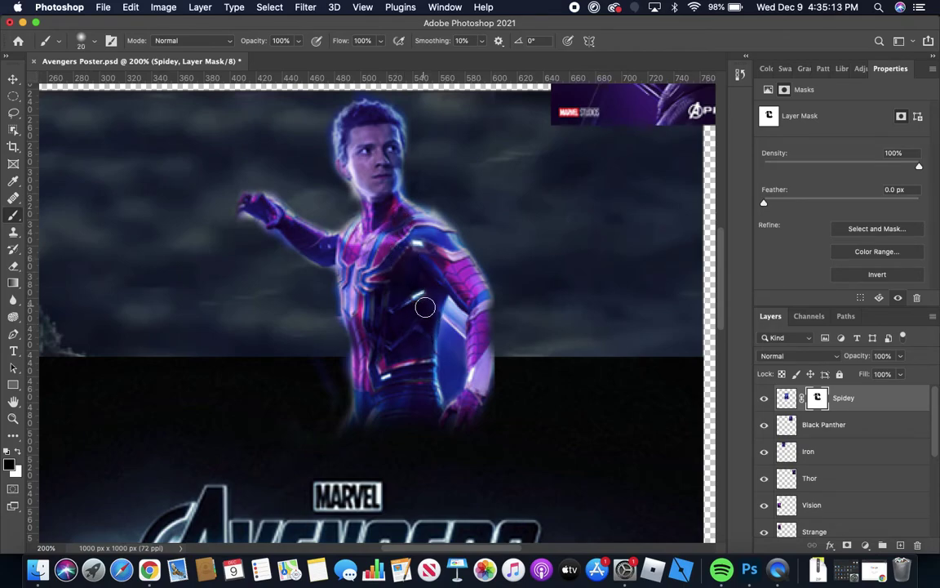
key("bracketleft")
key("bracketleft")
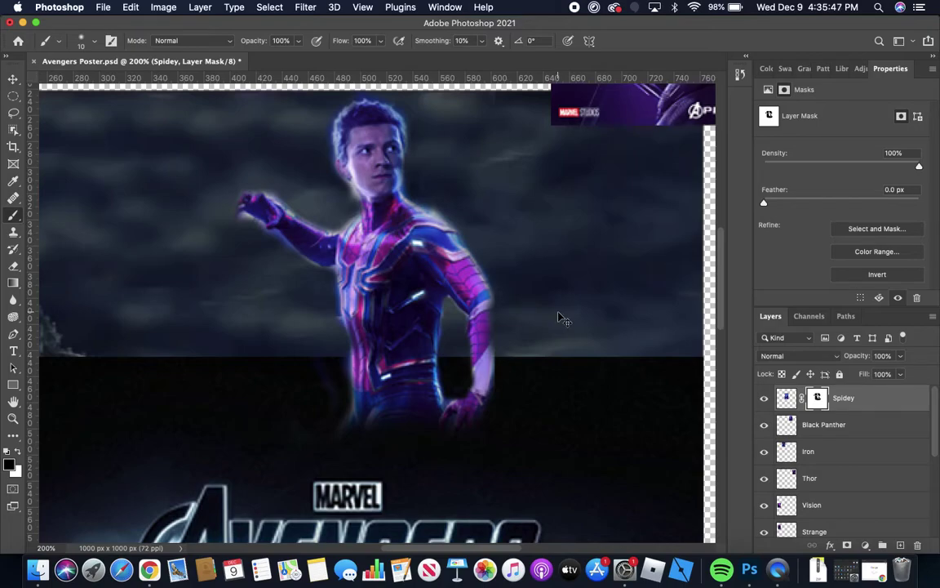
key("super+minus")
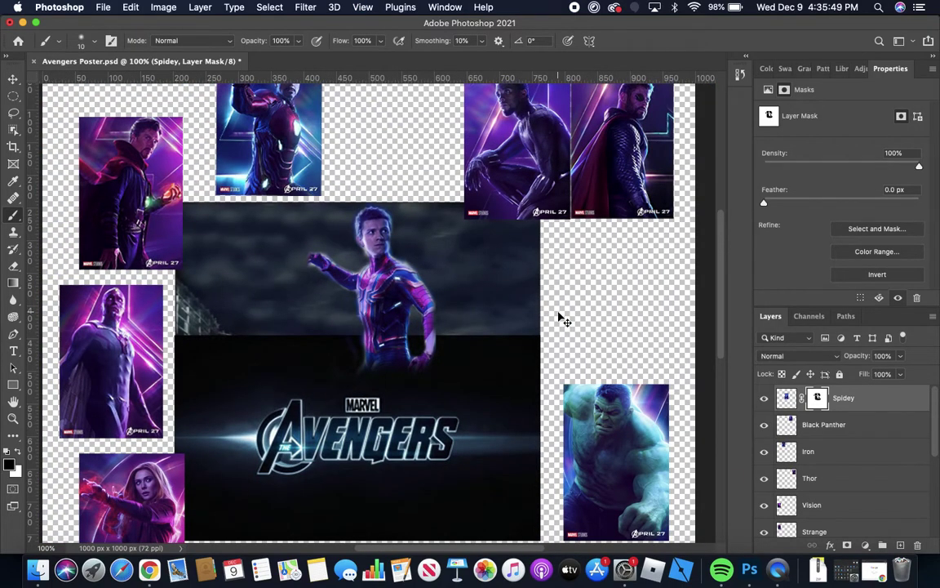
At 100% zoom, move the Spidey layer about 45 px to the left.
key("super+plus")
key("super+minus")
left_click(12, 79)
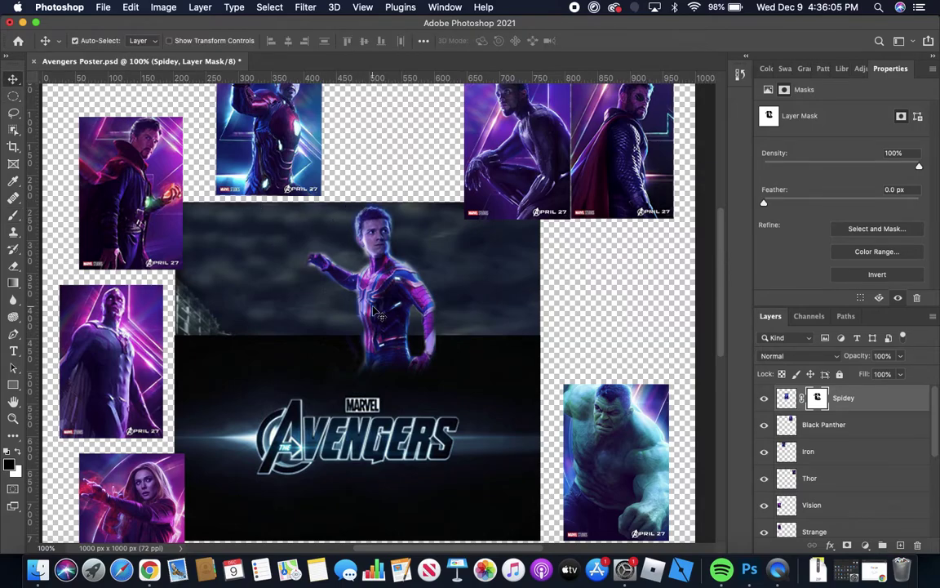
left_click_drag(377, 313, 350, 319)
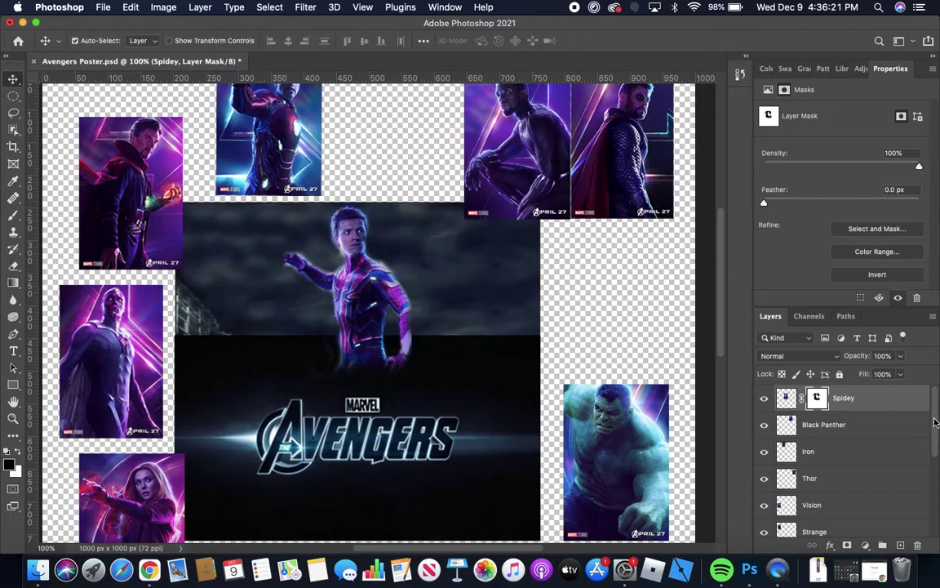
left_click_drag(937, 422, 938, 493)
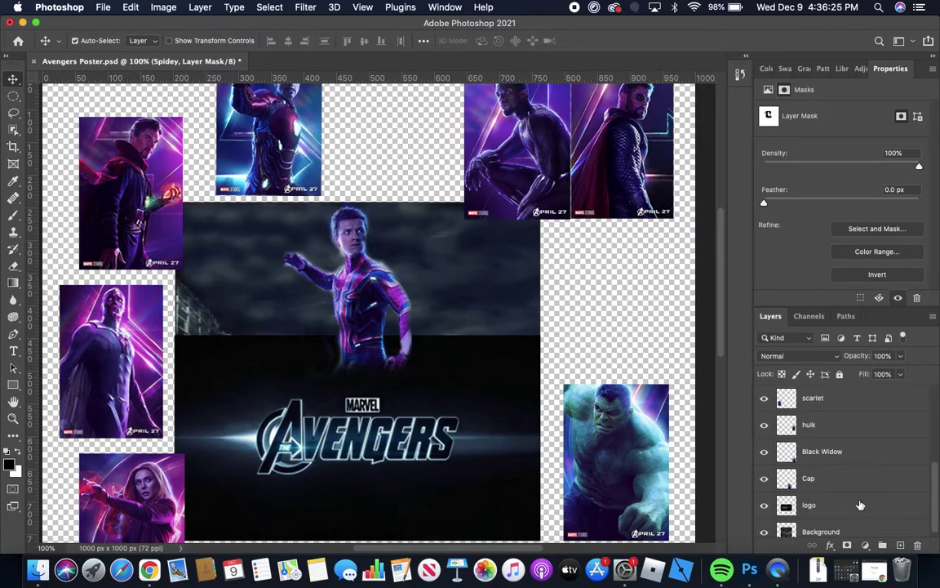
Switch the Avengers logo layer's blend mode from Normal to Screen.
left_click(856, 509)
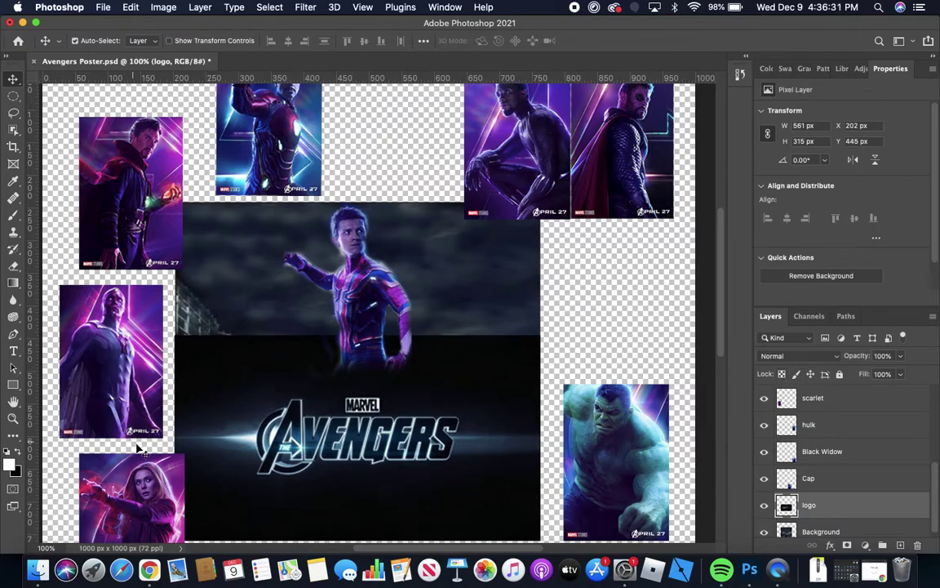
left_click(813, 357)
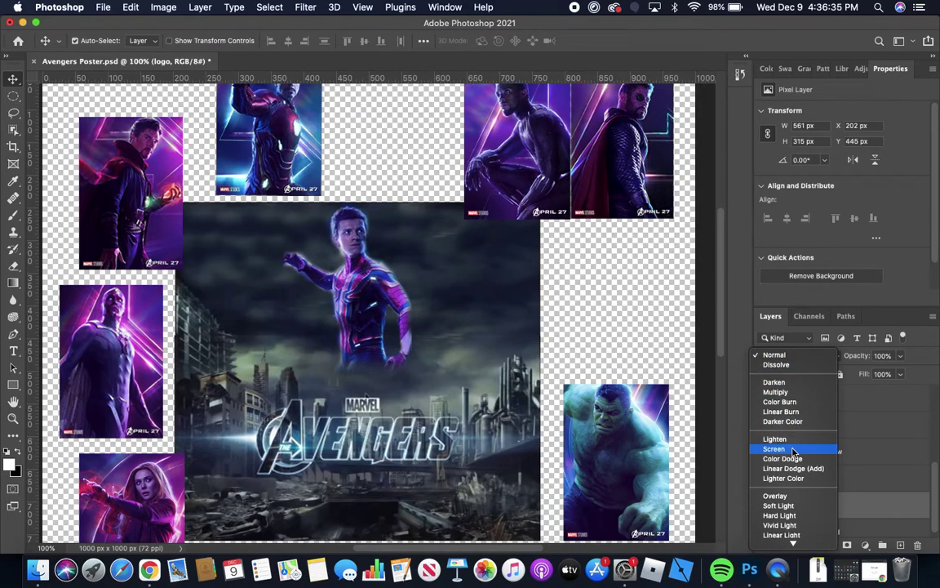
left_click(792, 449)
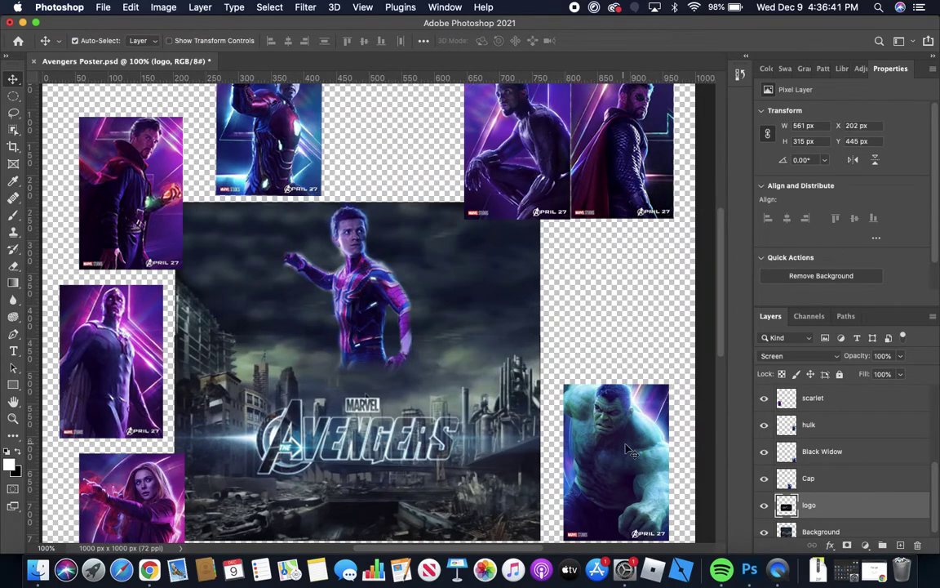
key("super+t")
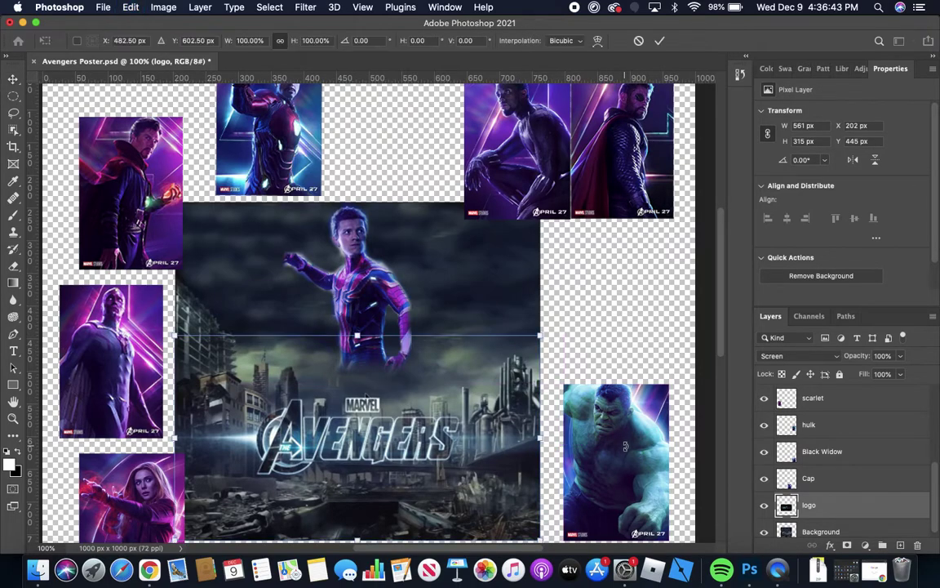
Enlarge the Avengers logo to about 113% (637 × 358 px) and shift it left to X 172.
left_click_drag(536, 335, 594, 311)
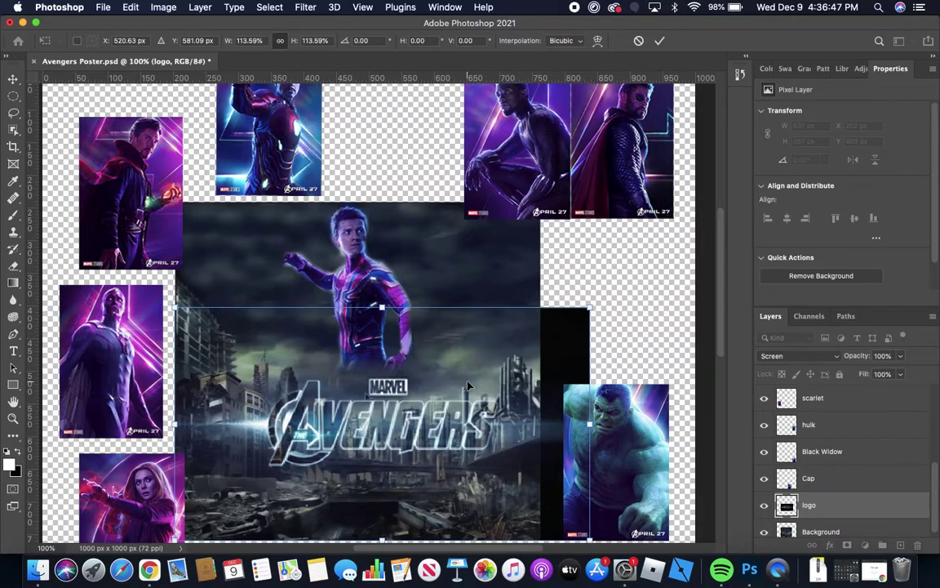
left_click_drag(468, 389, 450, 402)
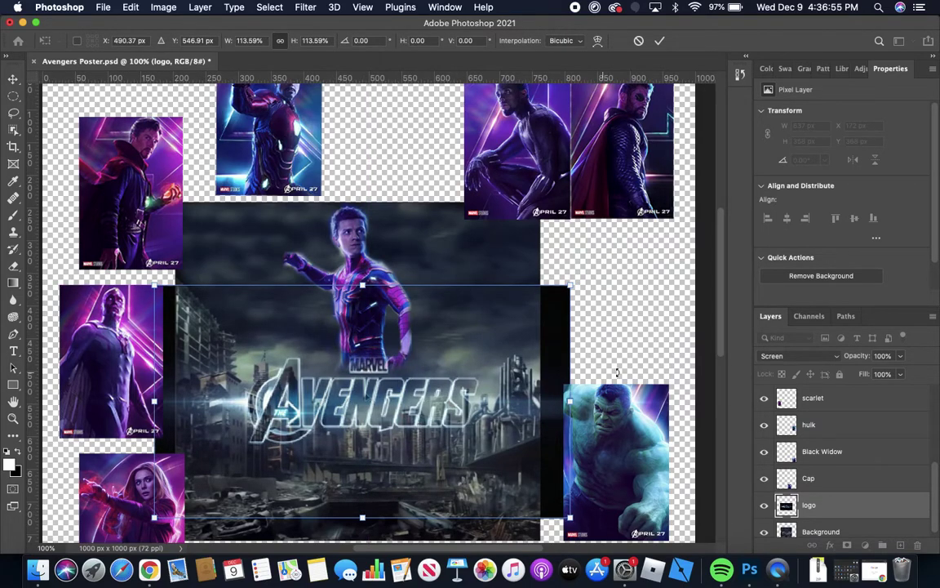
scroll(842, 431, "up", 2)
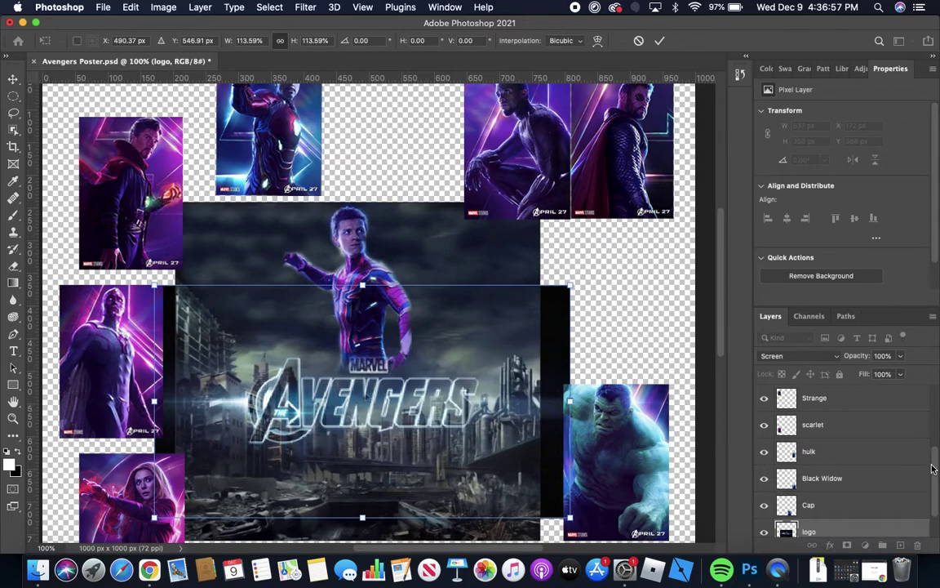
scroll(841, 408, "down", 2)
key("Return")
Drag the logo layer up to the top of the Layers stack.
left_click_drag(864, 488, 870, 389)
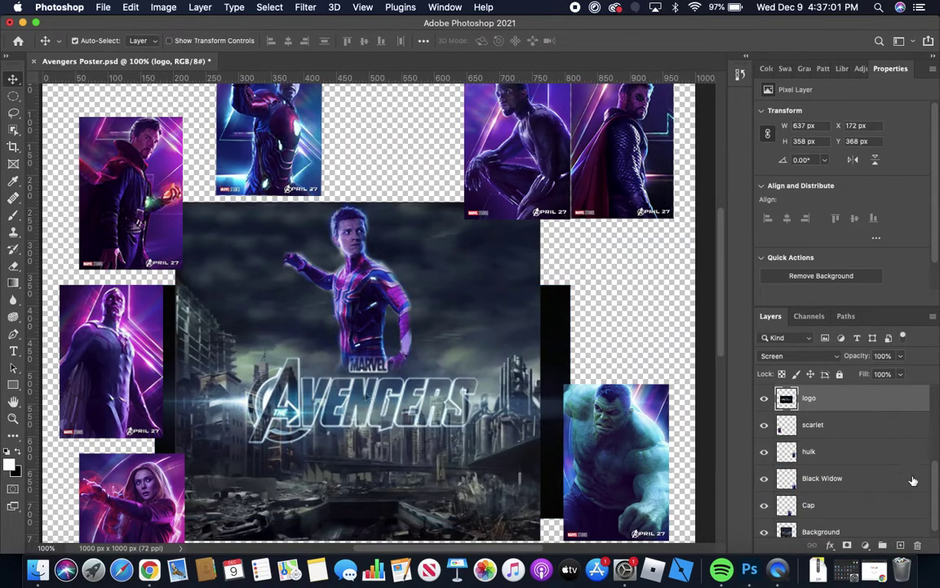
scroll(849, 457, "up", 3)
left_click_drag(871, 479, 857, 437)
scroll(934, 439, "up", 1)
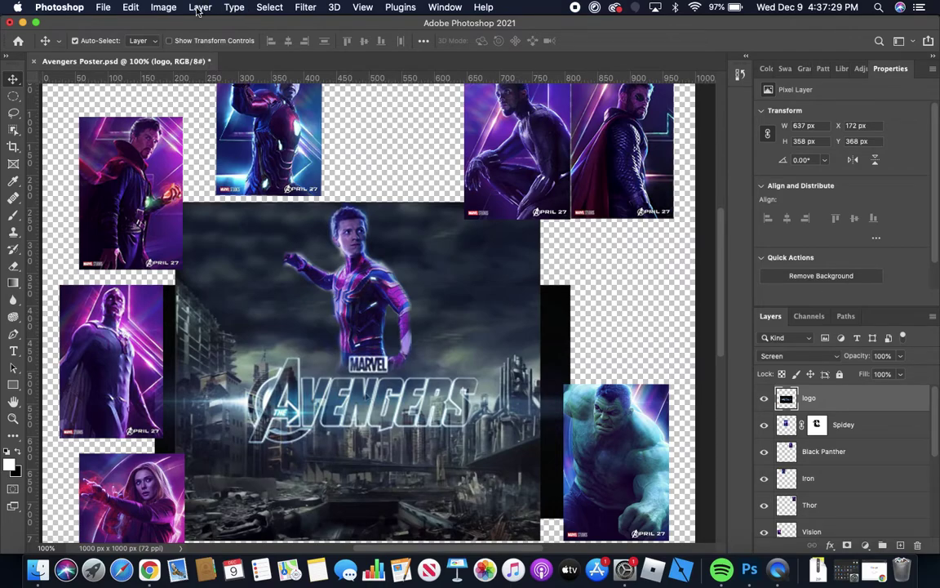
Set Canvas Size to 500 × 500 pixels and accept the clipping warning.
left_click(163, 7)
mouse_move(209, 132)
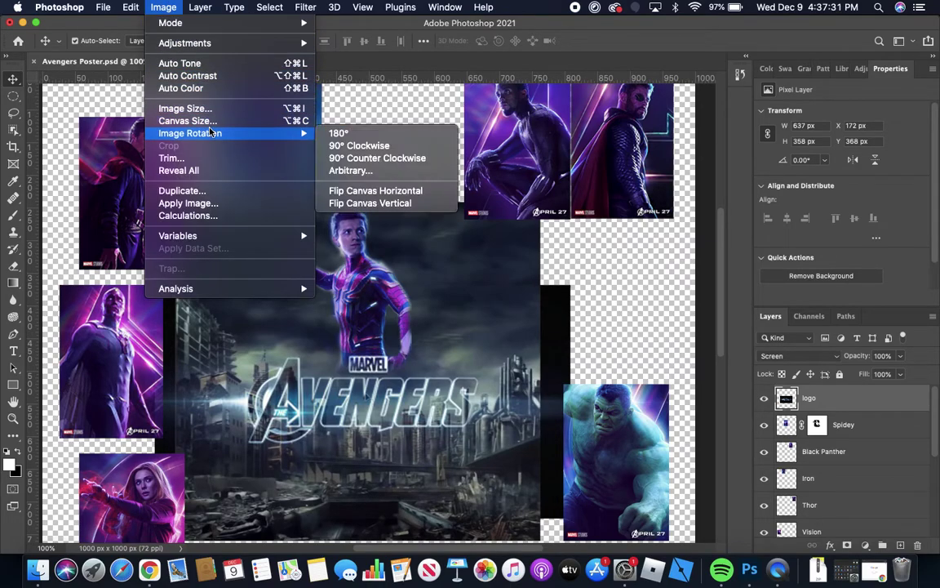
left_click(186, 121)
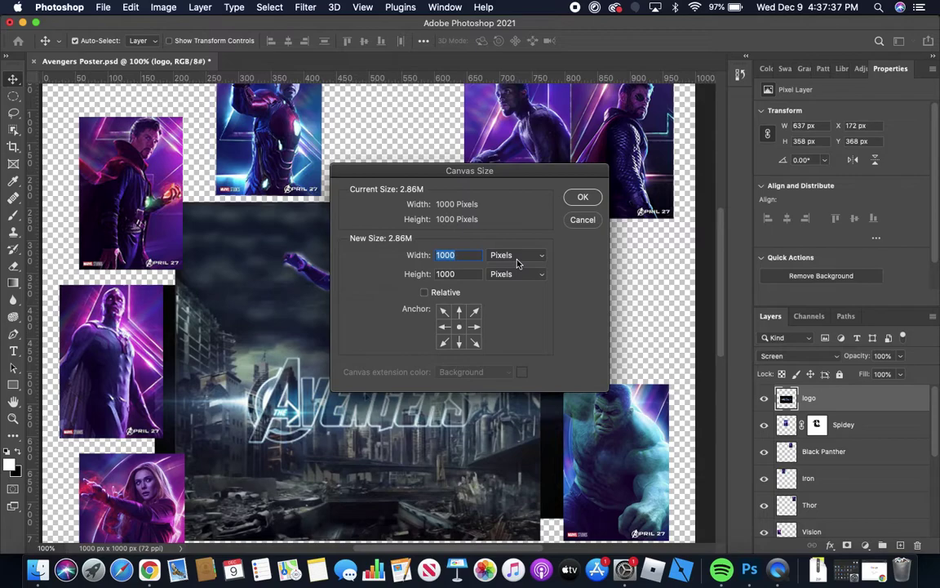
type("500")
key("Tab")
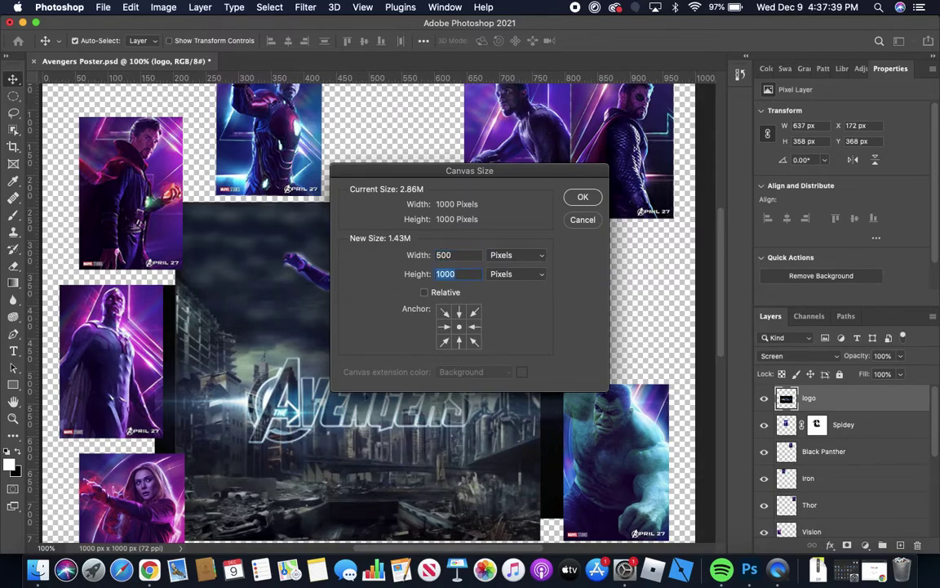
type("500")
left_click(586, 197)
left_click(562, 221)
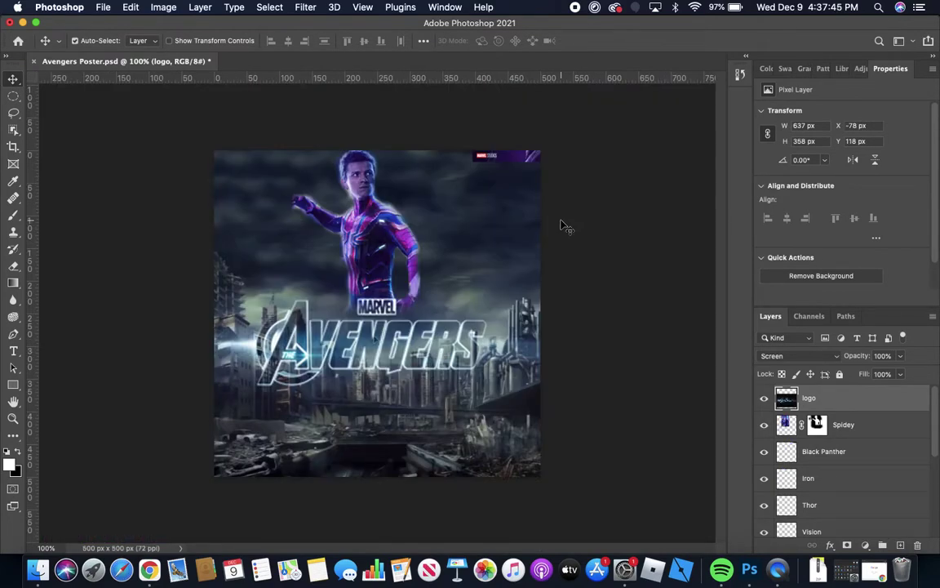
Shift the Marvel Studios logo about 36 px right and clear the stray layer selection.
left_click(466, 156)
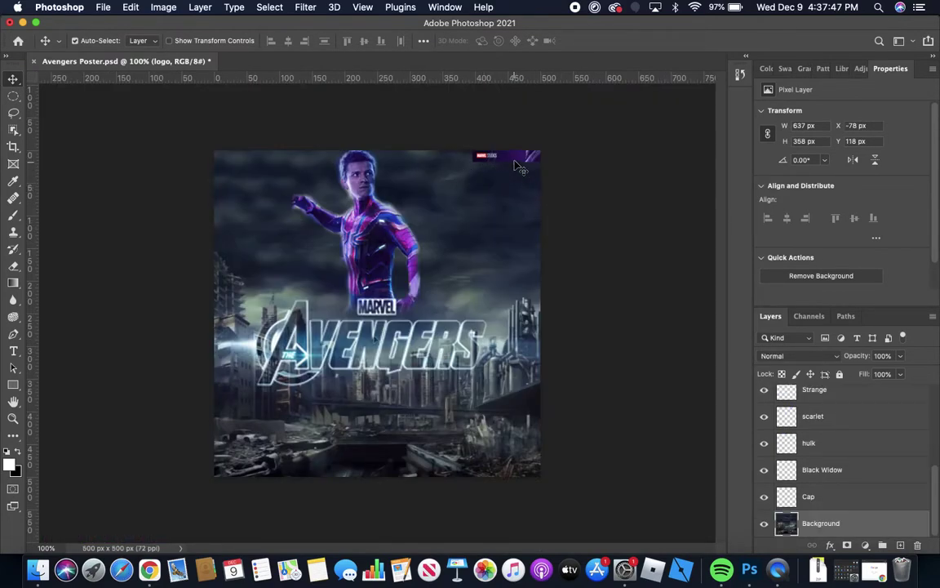
left_click_drag(513, 159, 608, 150)
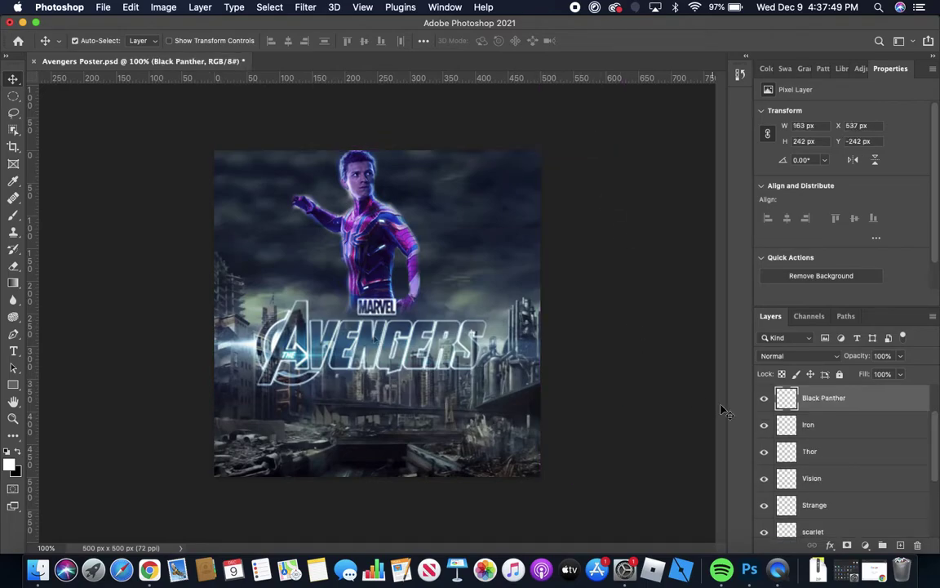
scroll(937, 450, "down", 2)
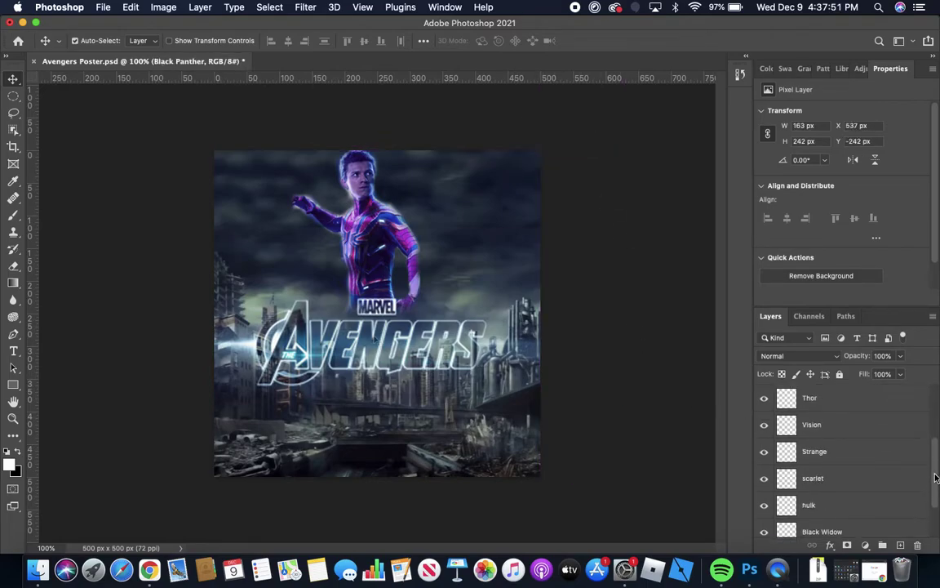
left_click(828, 507)
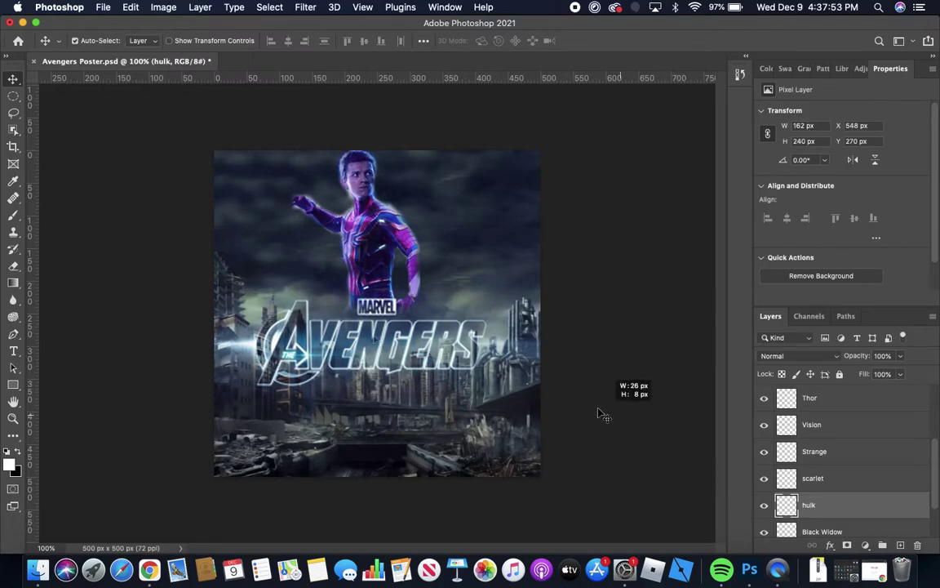
left_click_drag(600, 414, 449, 380)
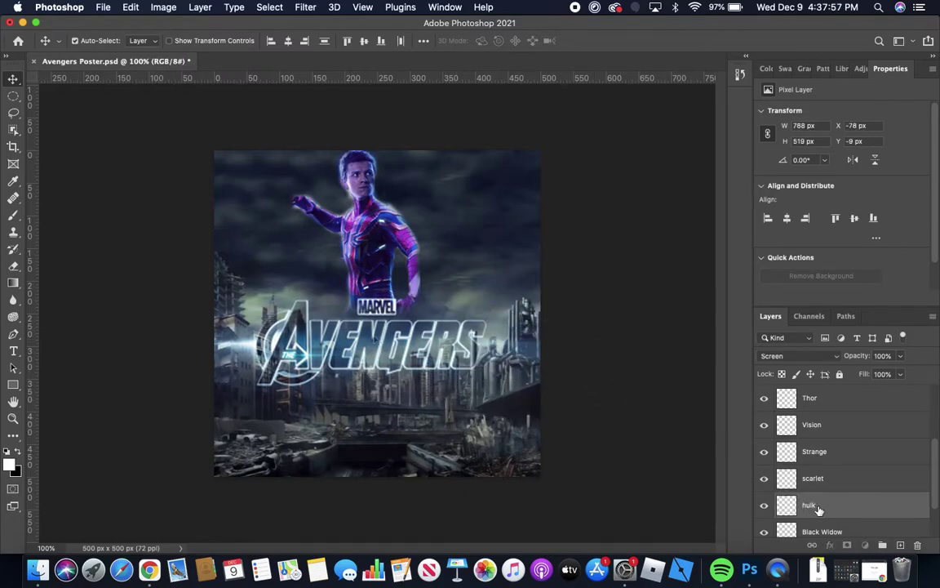
left_click(594, 400)
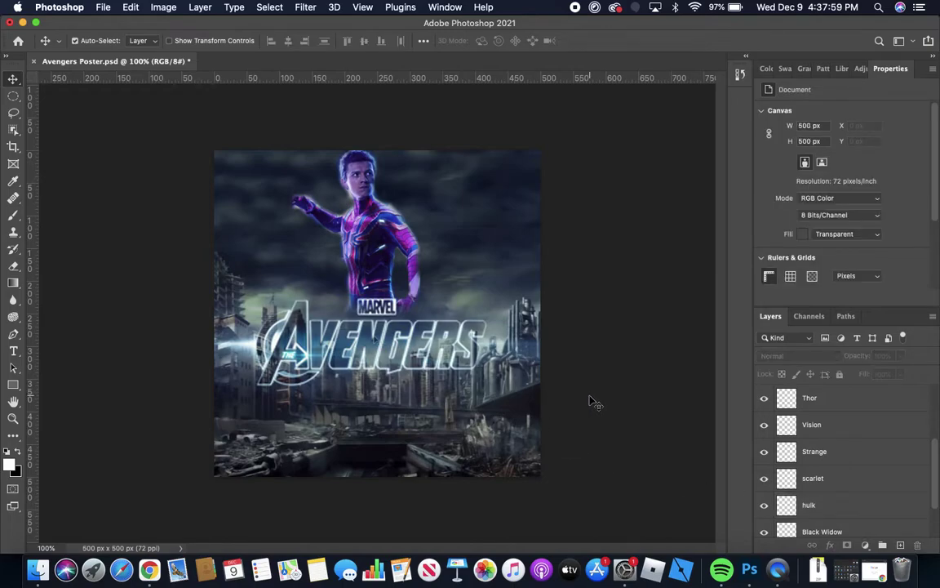
Undo back to the 1000 px canvas, place the Hulk poster over the city, and stack it below Spidey.
key("super+z")
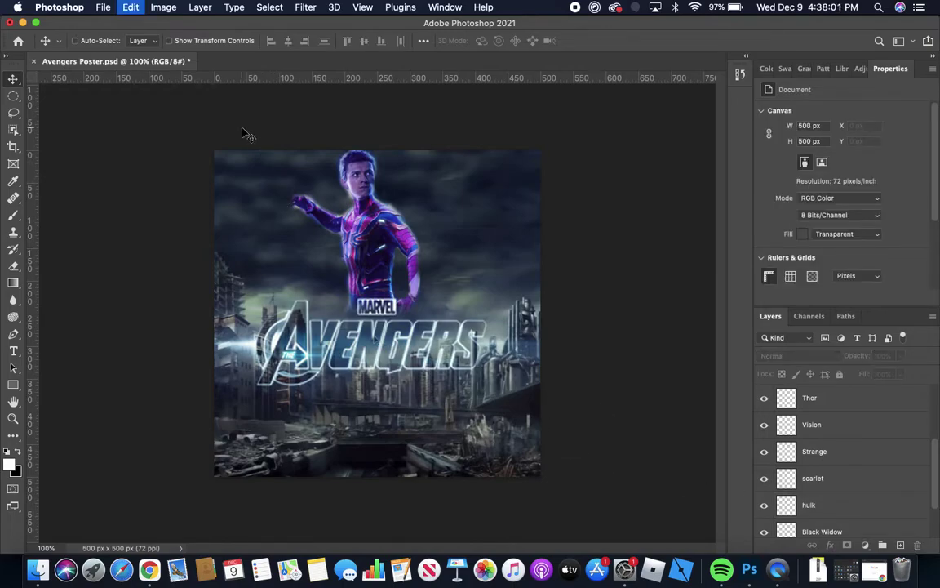
left_click_drag(598, 380, 464, 224)
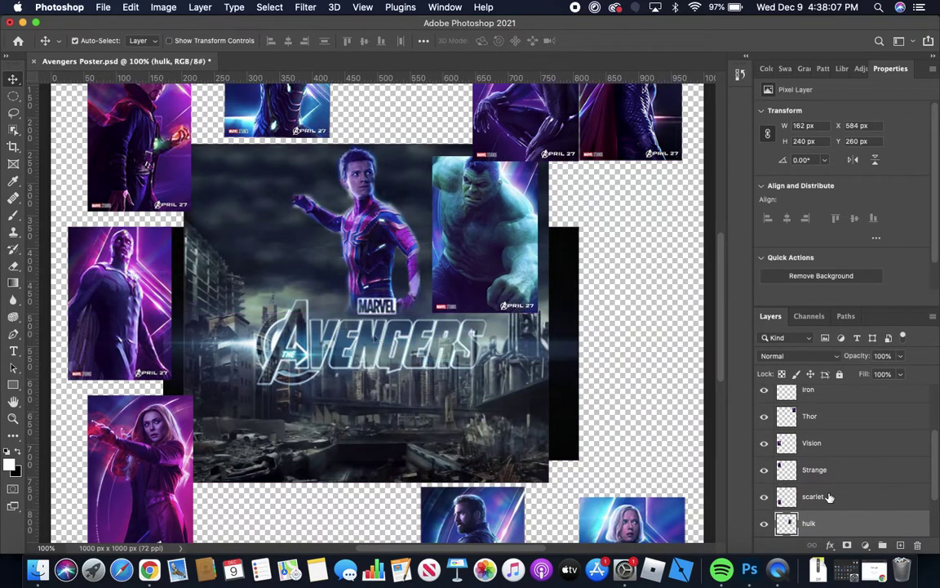
left_click_drag(787, 523, 855, 395)
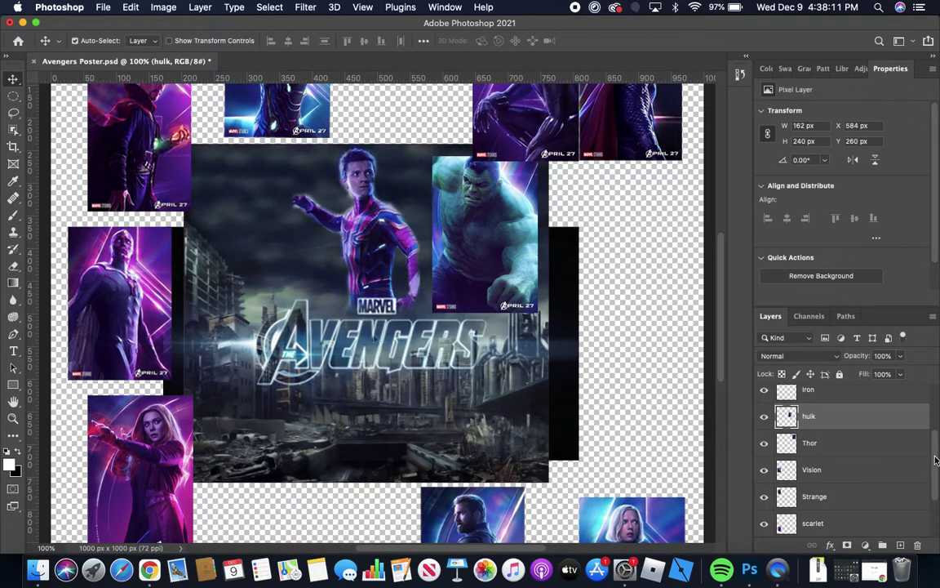
scroll(931, 453, "up", 4)
left_click_drag(880, 503, 883, 444)
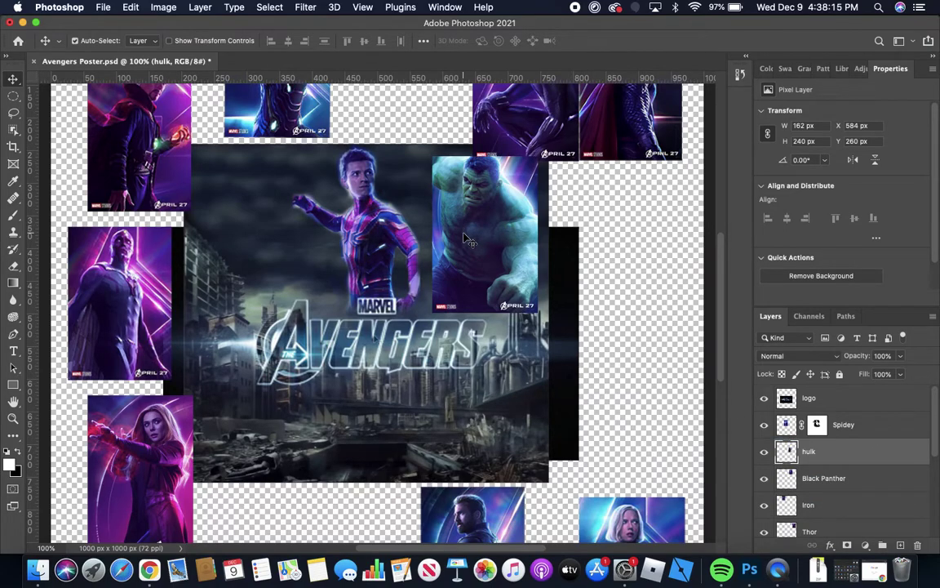
Enter and exit a transform on the top logo layer without changes, then reselect the hulk layer.
key("alt+period")
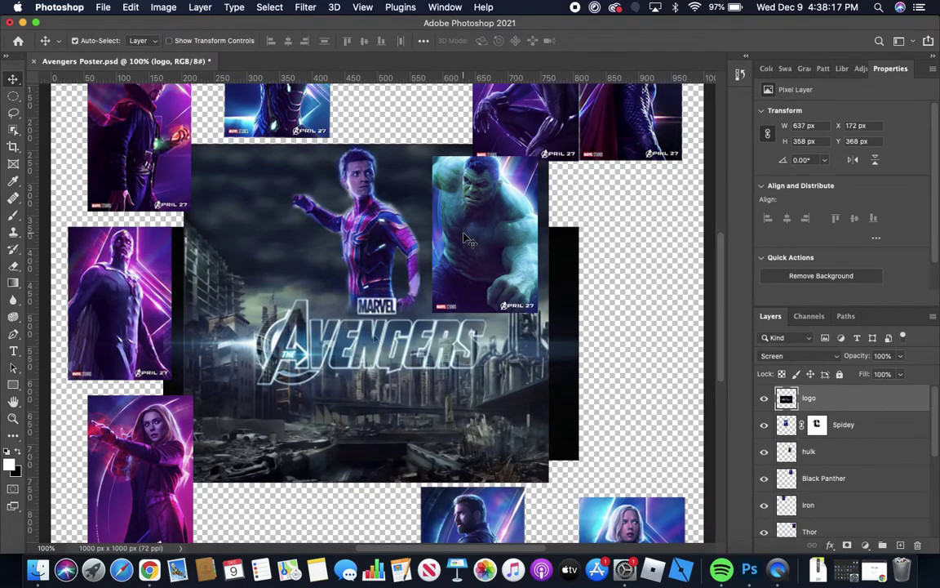
key("super+t")
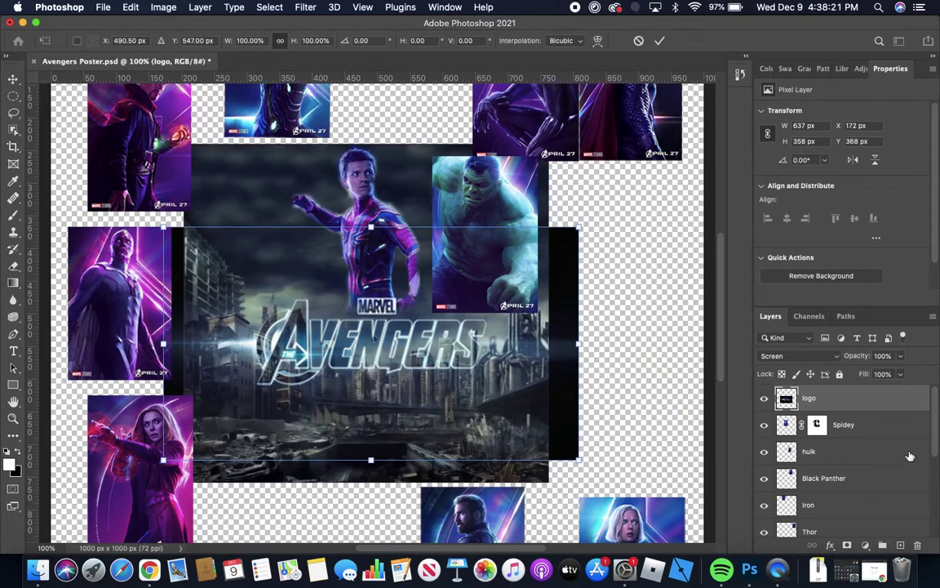
left_click(838, 398)
left_click(847, 451)
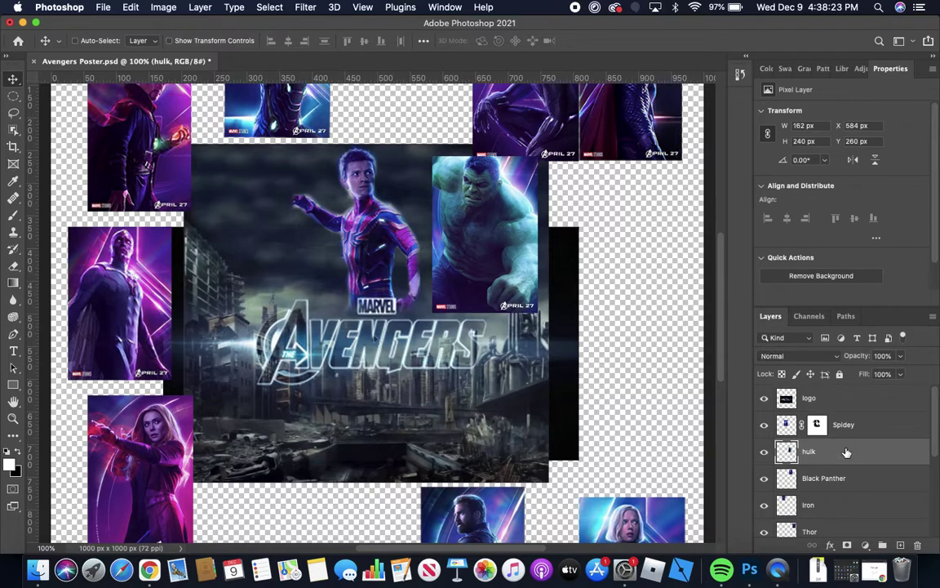
key("super+t")
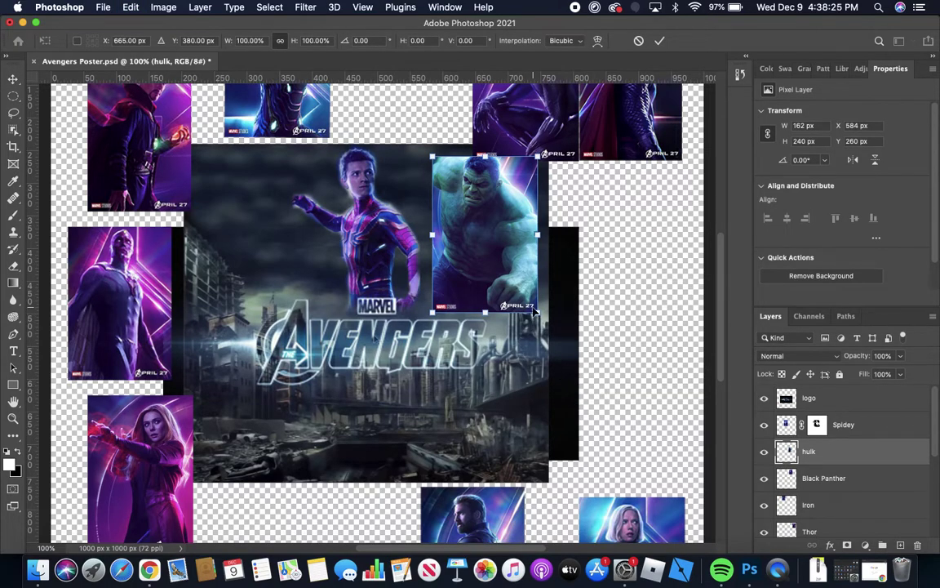
Scale the Hulk poster to 132.71% (215 × 319 px) and move it up-left to X 513, Y 241.
left_click_drag(536, 311, 595, 366)
left_click_drag(513, 307, 438, 286)
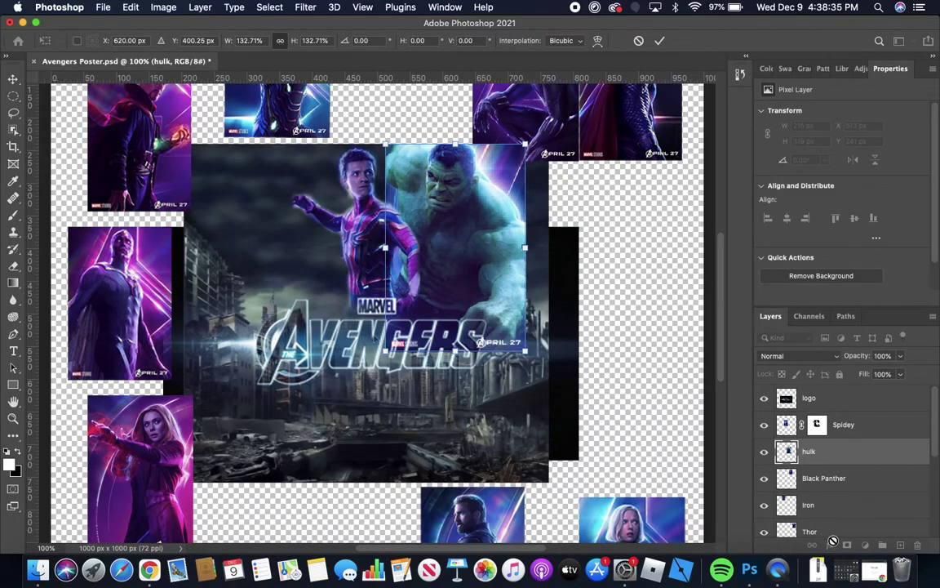
left_click(796, 420)
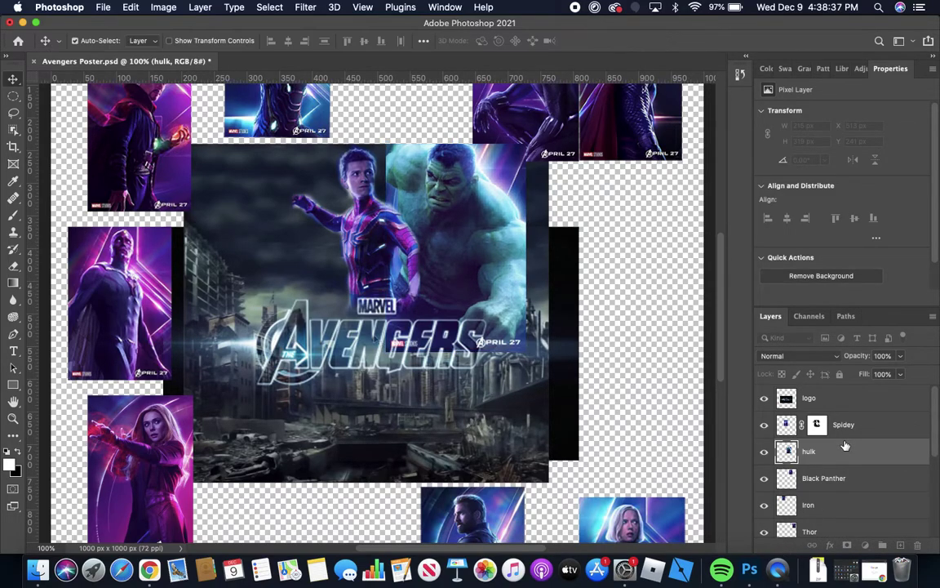
left_click(830, 457)
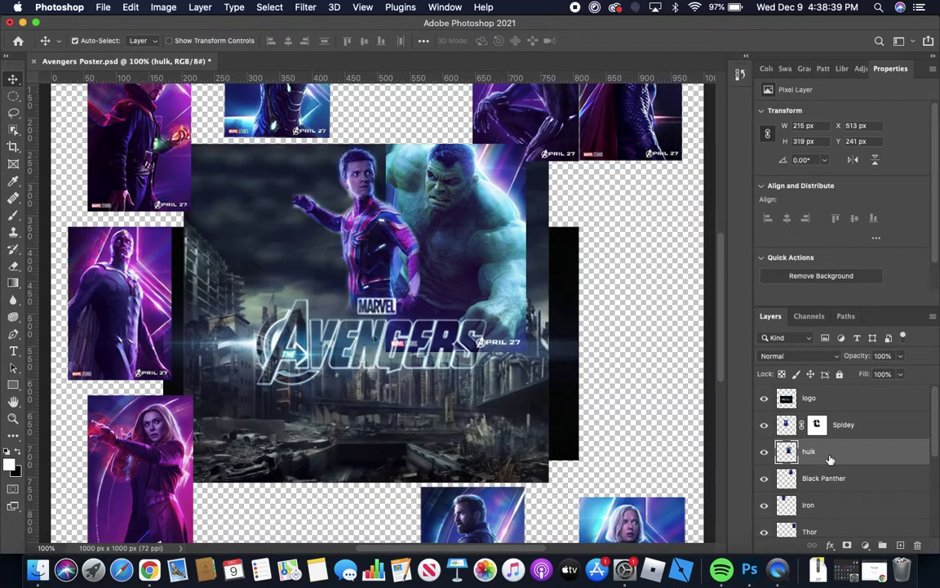
key("ctrl+shift+m")
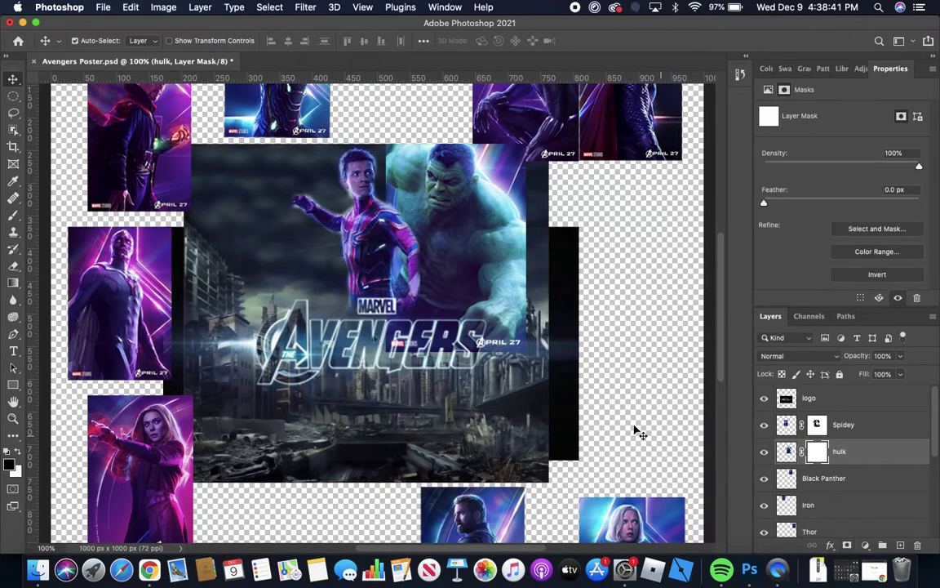
Zoom to 200% on Spider-Man and Hulk, hide the Spidey layer, and pick the Brush tool.
key("super")
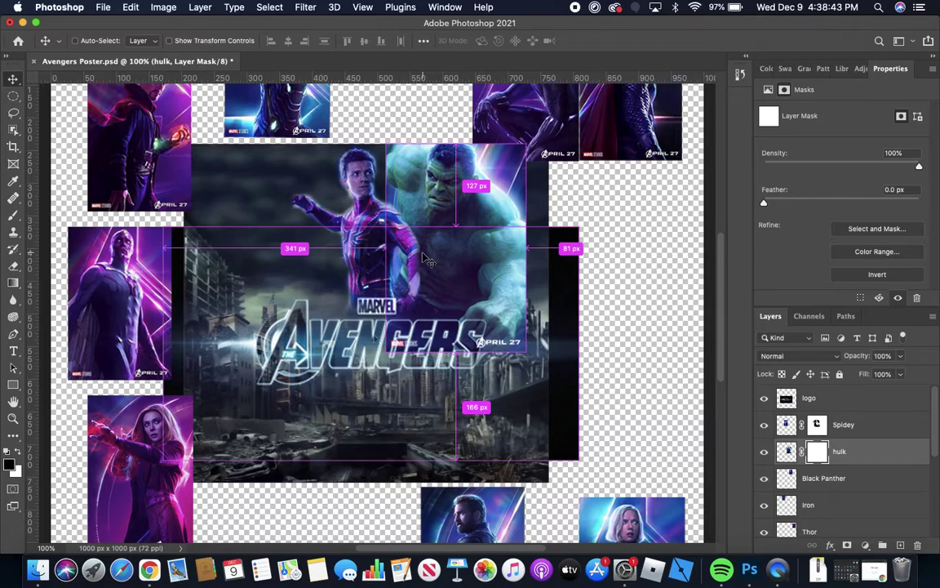
key("super+equal")
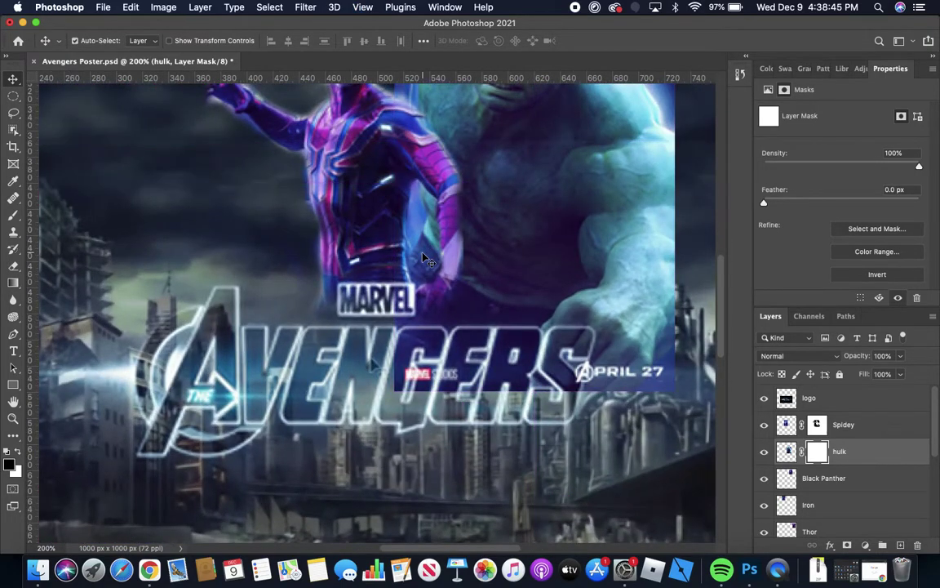
left_click_drag(308, 200, 217, 367)
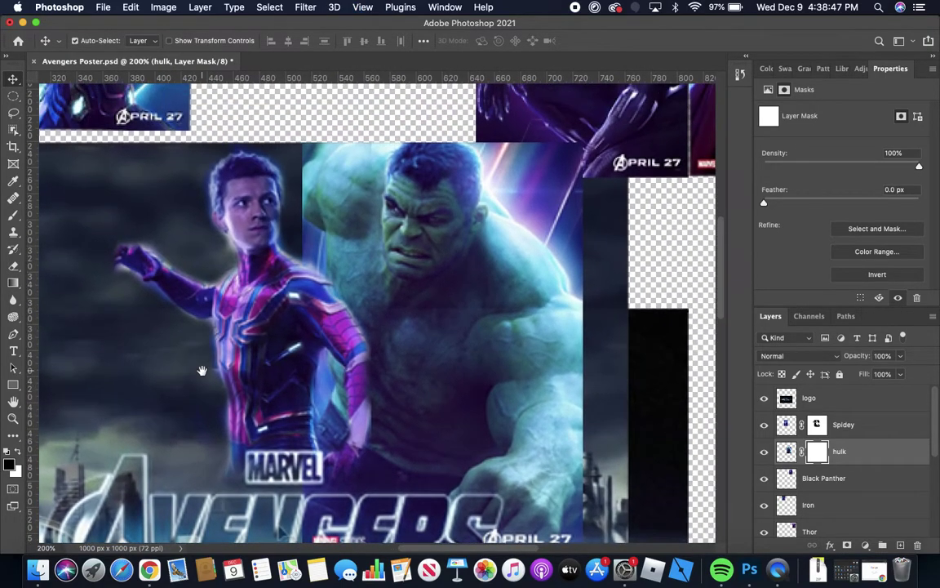
left_click(764, 425)
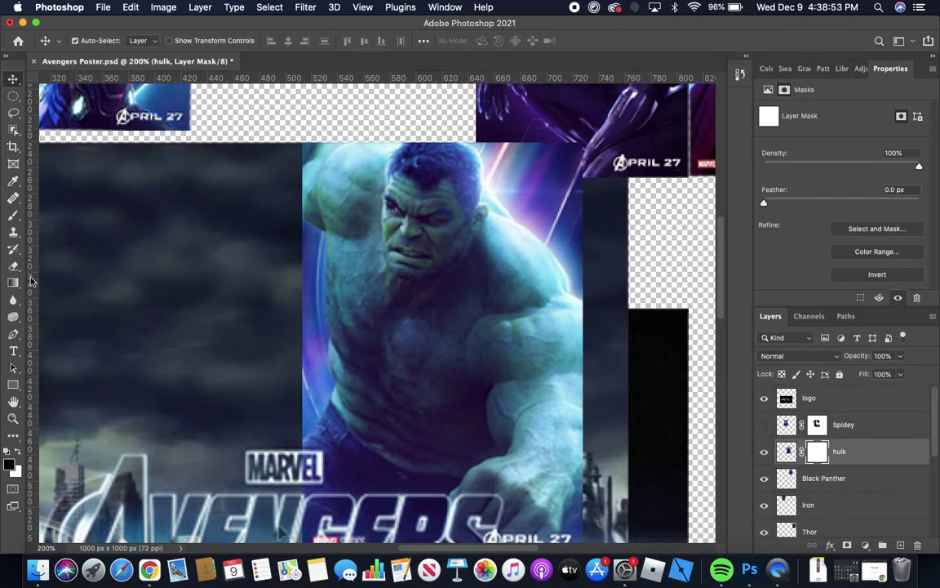
left_click(13, 216)
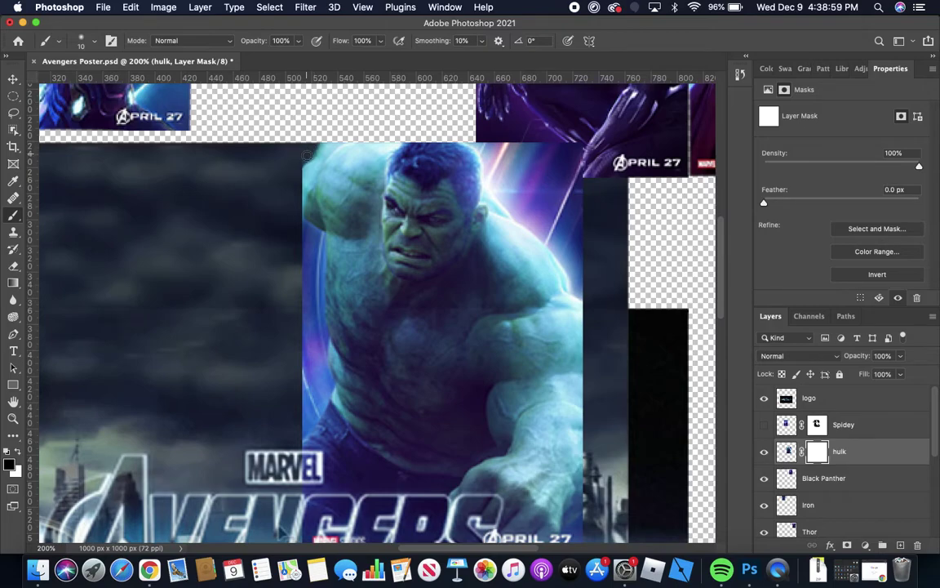
Paint the Hulk mask black along the poster's upper-left and left edges with a size 30 brush.
left_click_drag(308, 153, 303, 233)
key("bracketright")
key("bracketright")
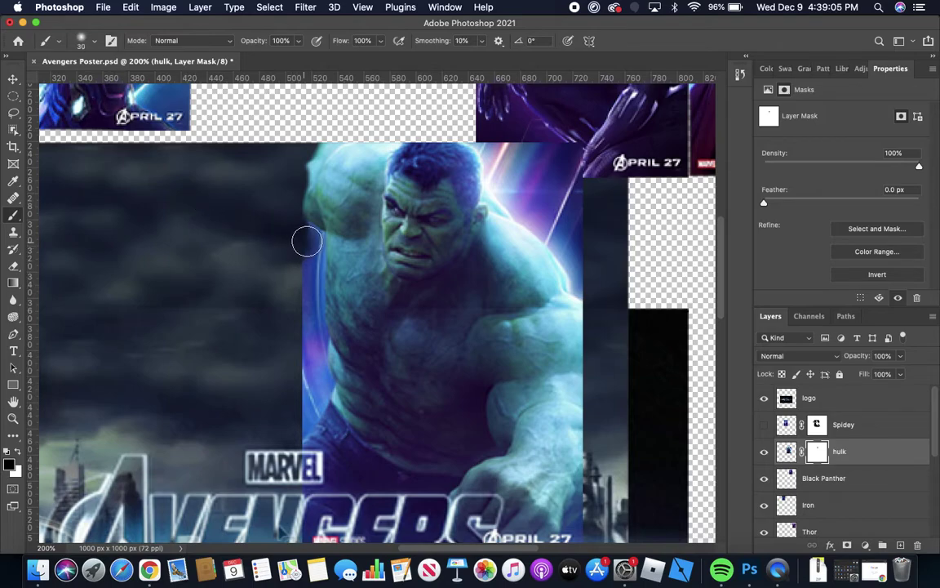
mouse_move(307, 240)
left_mouse_down()
mouse_move(302, 295)
mouse_move(309, 401)
left_mouse_up()
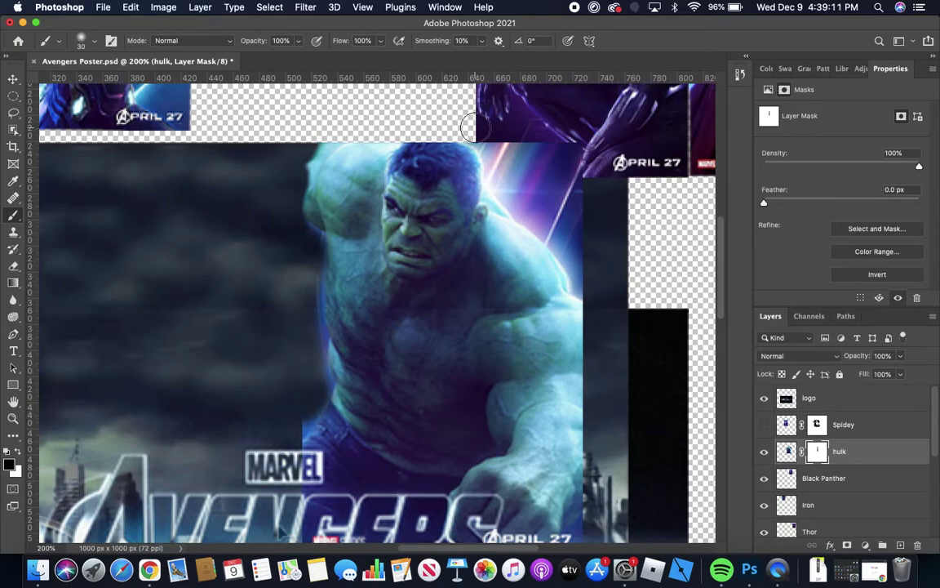
Mask out the pink light streak and the hard edges at Hulk's right shoulder, waist and chest.
mouse_move(473, 127)
left_mouse_down()
mouse_move(553, 222)
mouse_move(583, 279)
mouse_move(584, 224)
mouse_move(559, 162)
mouse_move(571, 204)
mouse_move(533, 152)
mouse_move(530, 162)
mouse_move(547, 192)
mouse_move(588, 214)
mouse_move(493, 151)
mouse_move(536, 168)
mouse_move(530, 162)
mouse_move(520, 169)
mouse_move(475, 135)
mouse_move(327, 132)
mouse_move(304, 156)
mouse_move(331, 188)
mouse_move(291, 99)
left_mouse_up()
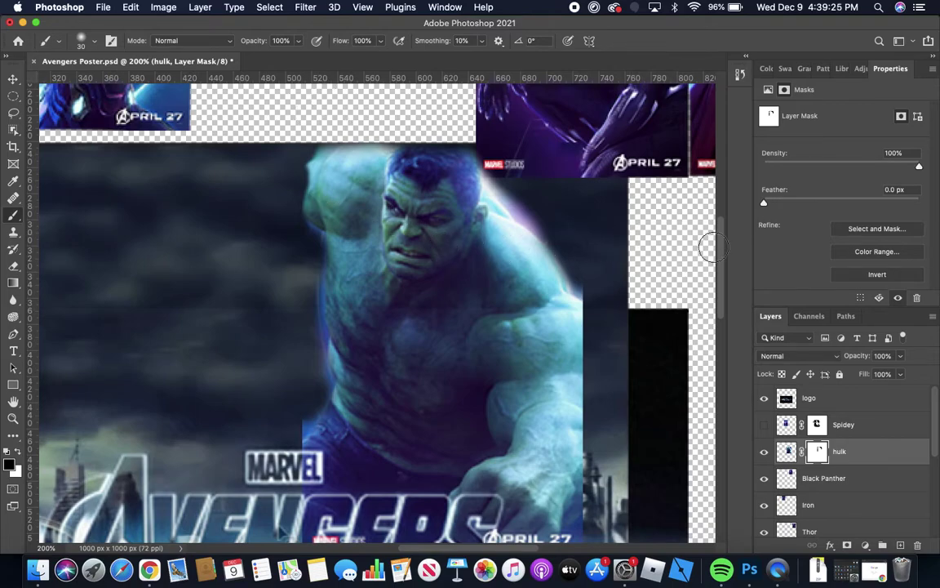
scroll(646, 264, "down", 5)
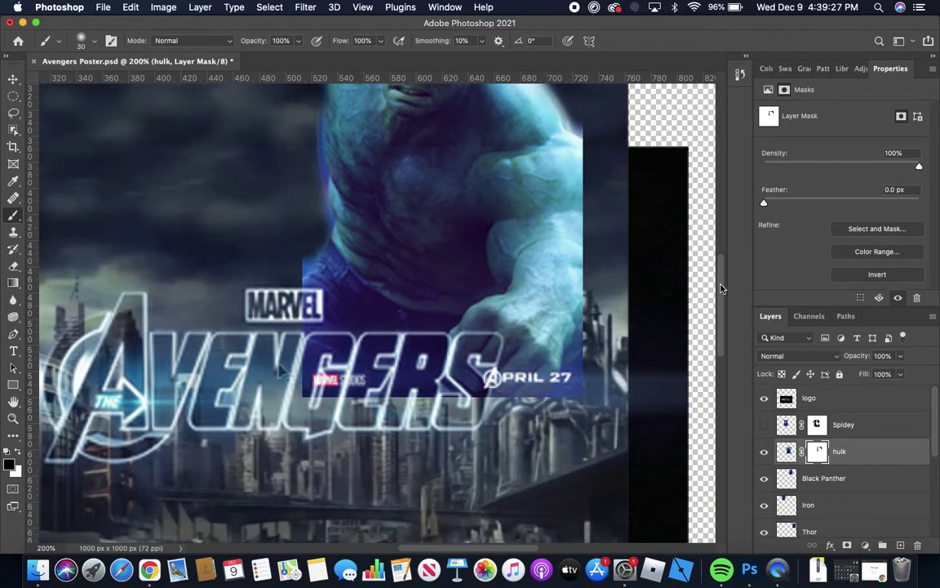
scroll(629, 184, "up", 2)
mouse_move(629, 184)
left_mouse_down()
mouse_move(592, 182)
mouse_move(587, 230)
mouse_move(598, 250)
mouse_move(584, 295)
mouse_move(593, 346)
mouse_move(572, 421)
mouse_move(496, 430)
mouse_move(448, 418)
mouse_move(306, 432)
mouse_move(554, 442)
mouse_move(408, 440)
left_mouse_up()
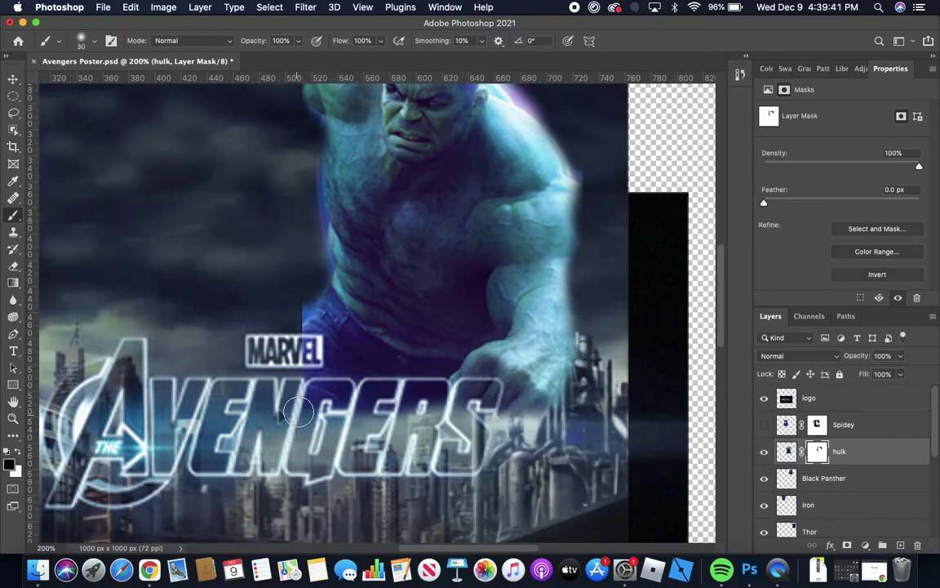
left_click_drag(304, 295, 298, 350)
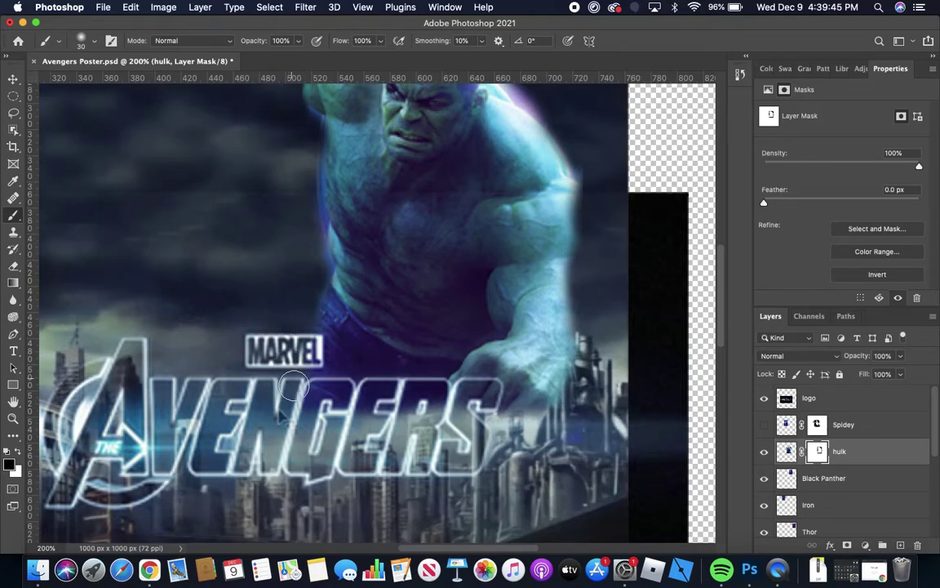
left_click_drag(312, 265, 307, 133)
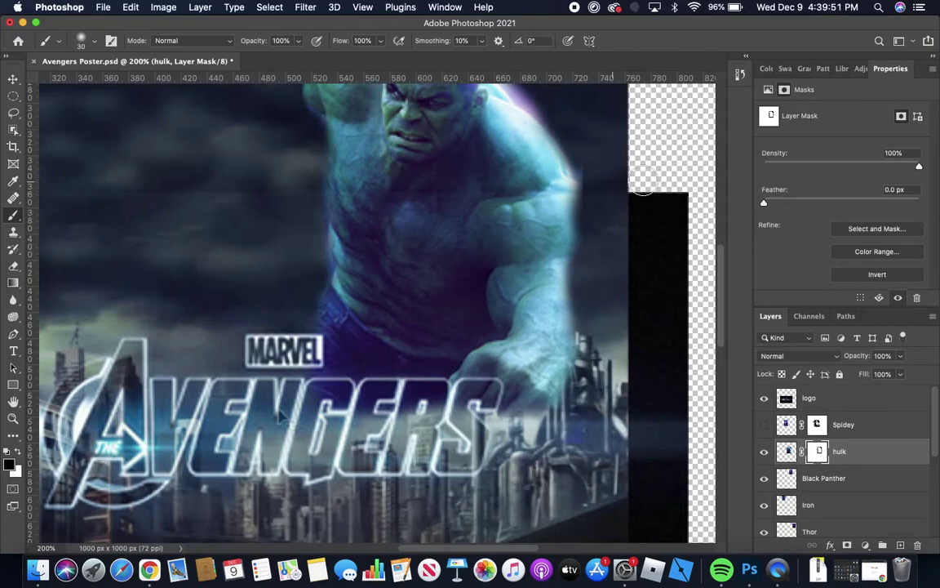
scroll(451, 135, "up", 3)
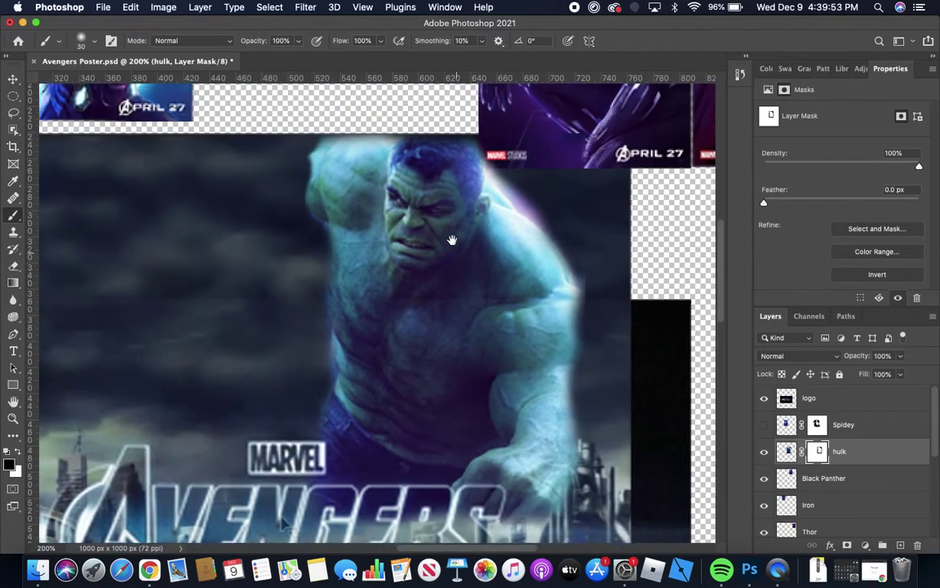
left_click_drag(500, 175, 569, 231)
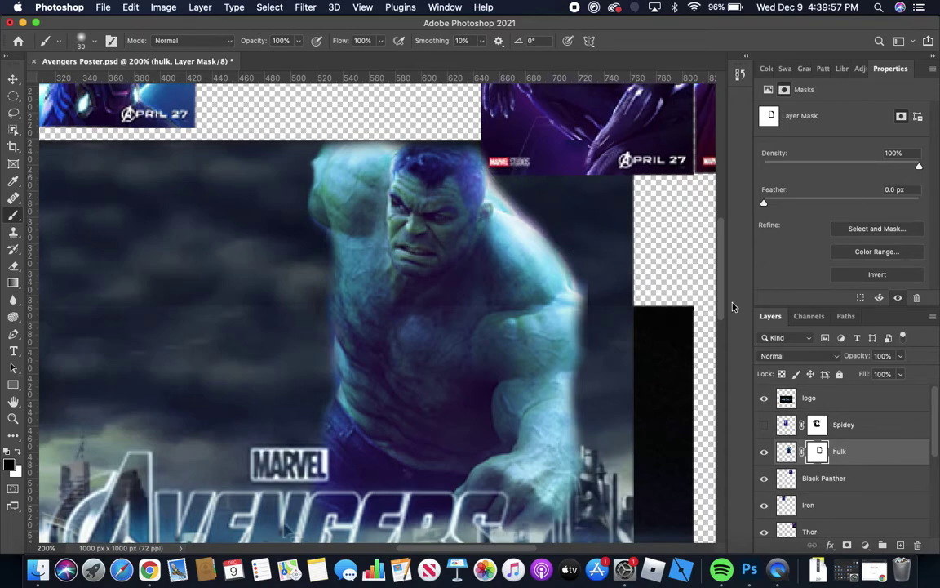
Show Spidey again, hide the Black Panther, Iron and Thor layers, and zoom out to the whole poster.
left_click(763, 424)
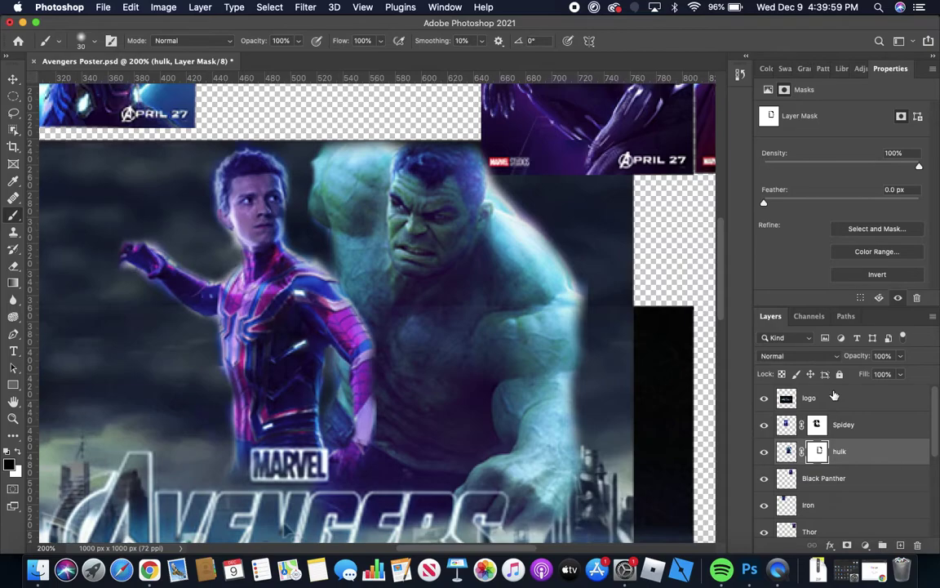
scroll(936, 431, "down", 1)
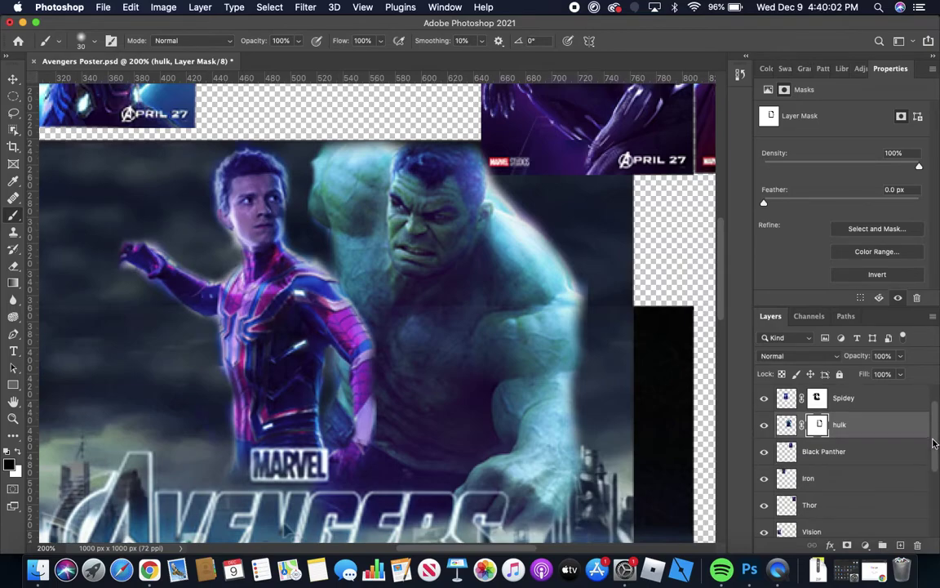
scroll(934, 444, "down", 1)
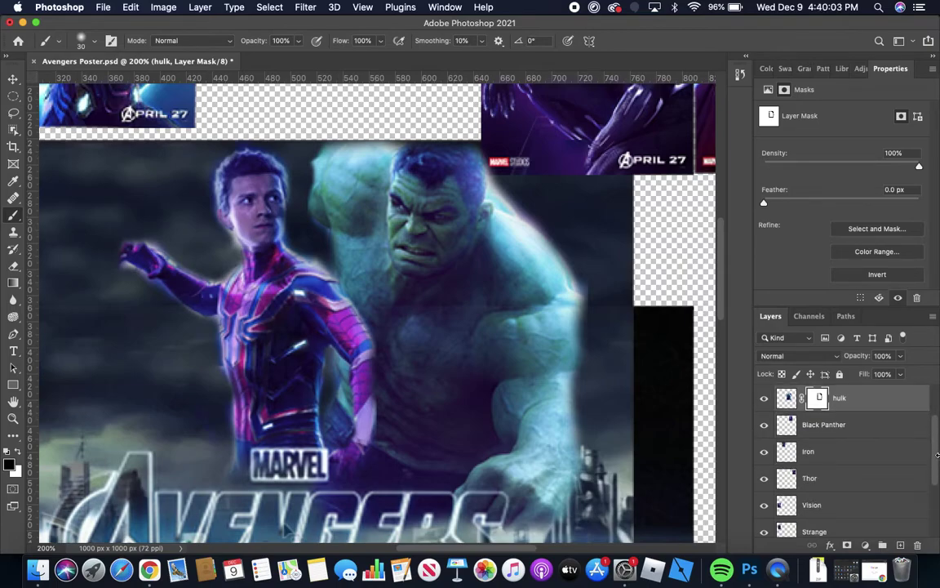
left_click(764, 424)
left_click(765, 452)
left_click(764, 480)
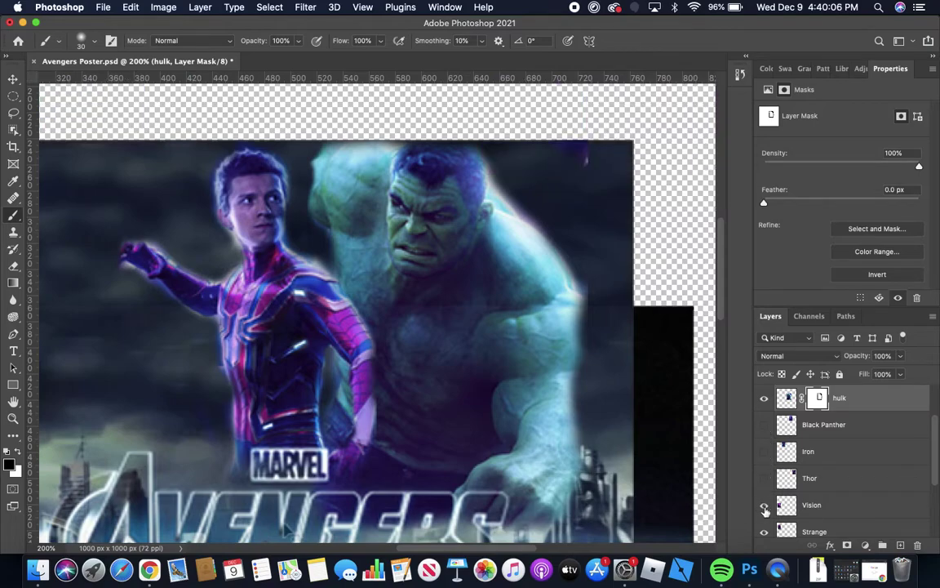
left_click_drag(935, 463, 938, 484)
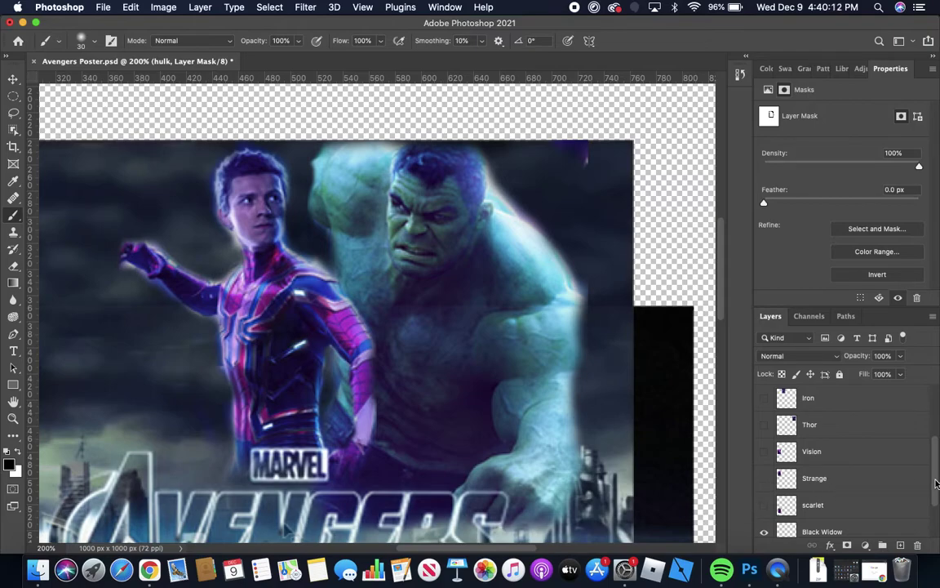
left_click_drag(936, 489, 936, 521)
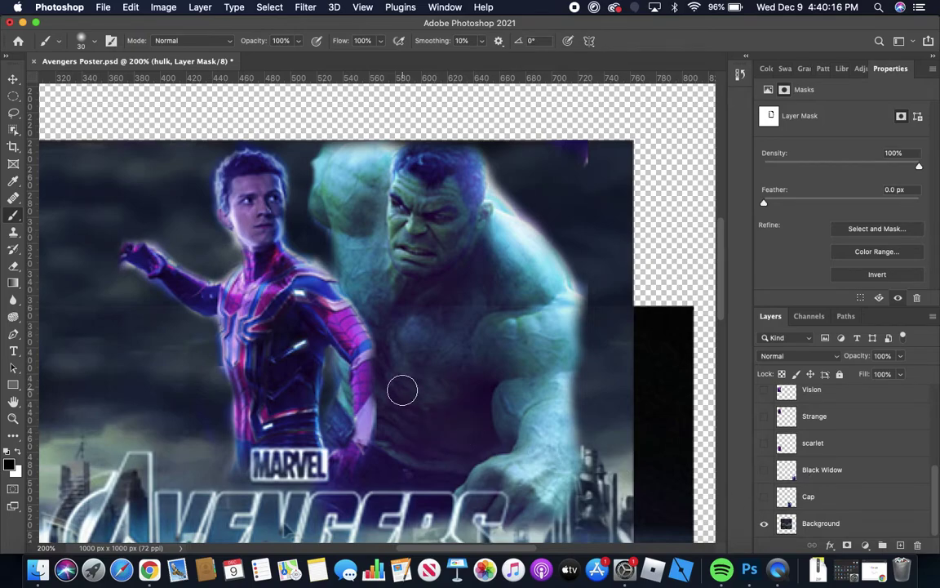
scroll(520, 312, "left", 10)
scroll(520, 313, "down", 4)
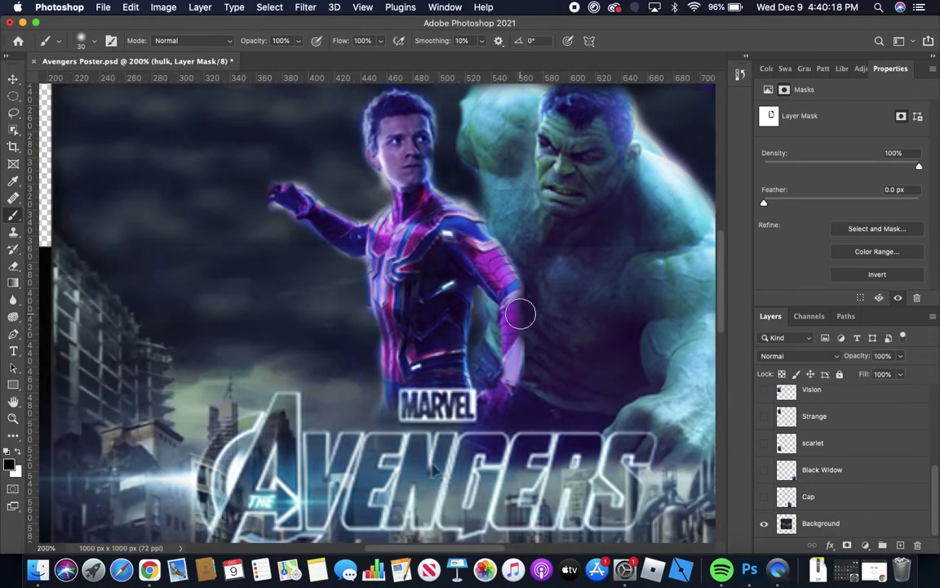
key("super+minus")
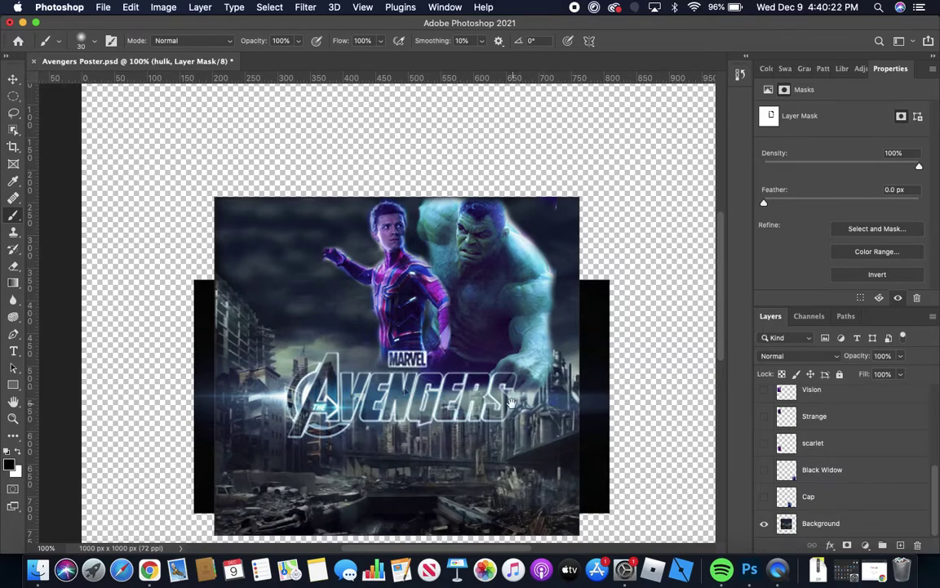
left_click_drag(511, 403, 507, 386)
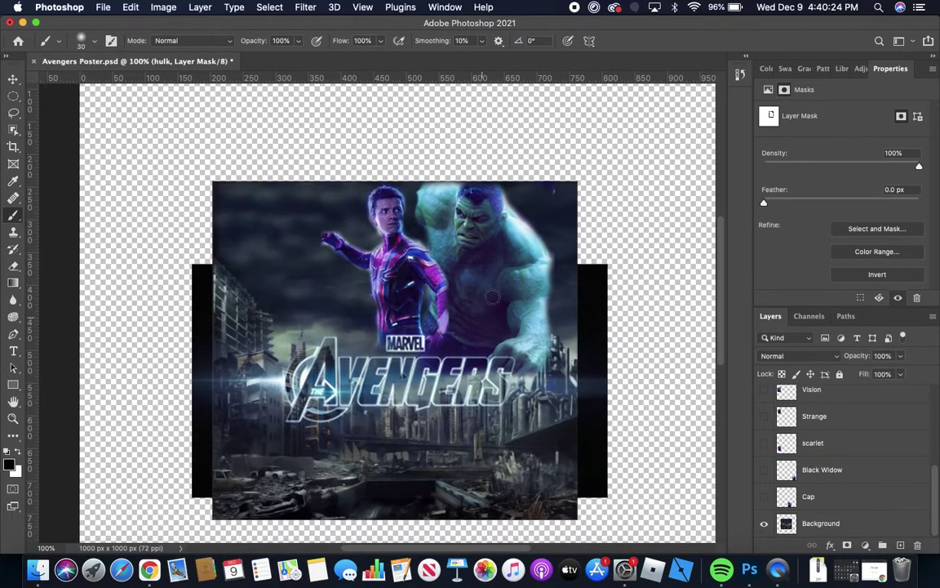